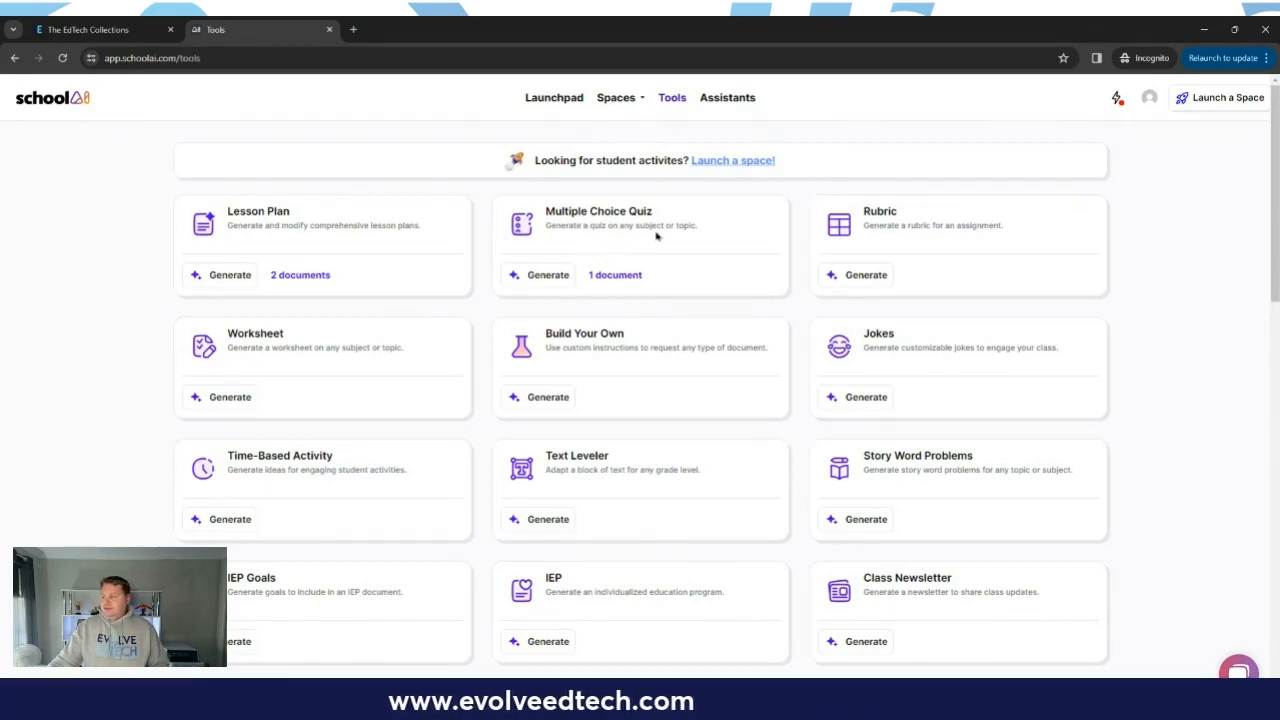
# Step: Start a new multiple choice quiz and set its grade to 4th
pyautogui.click(538, 276)
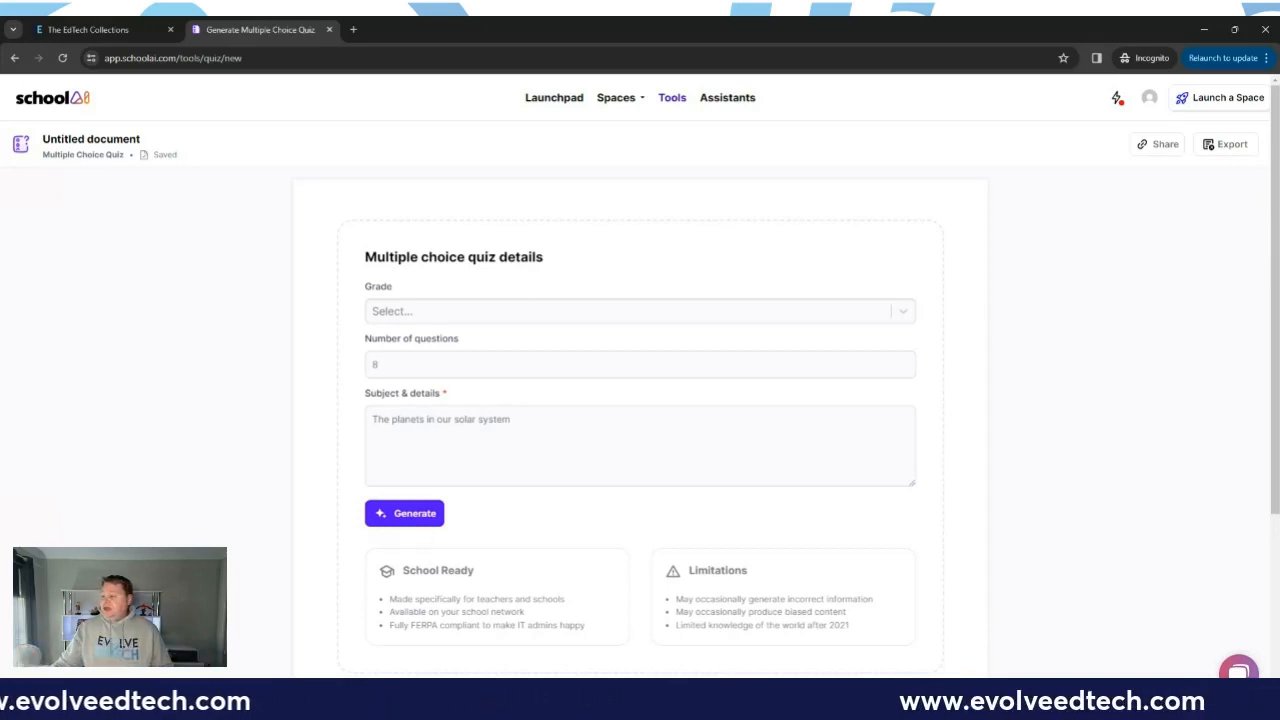
pyautogui.click(507, 313)
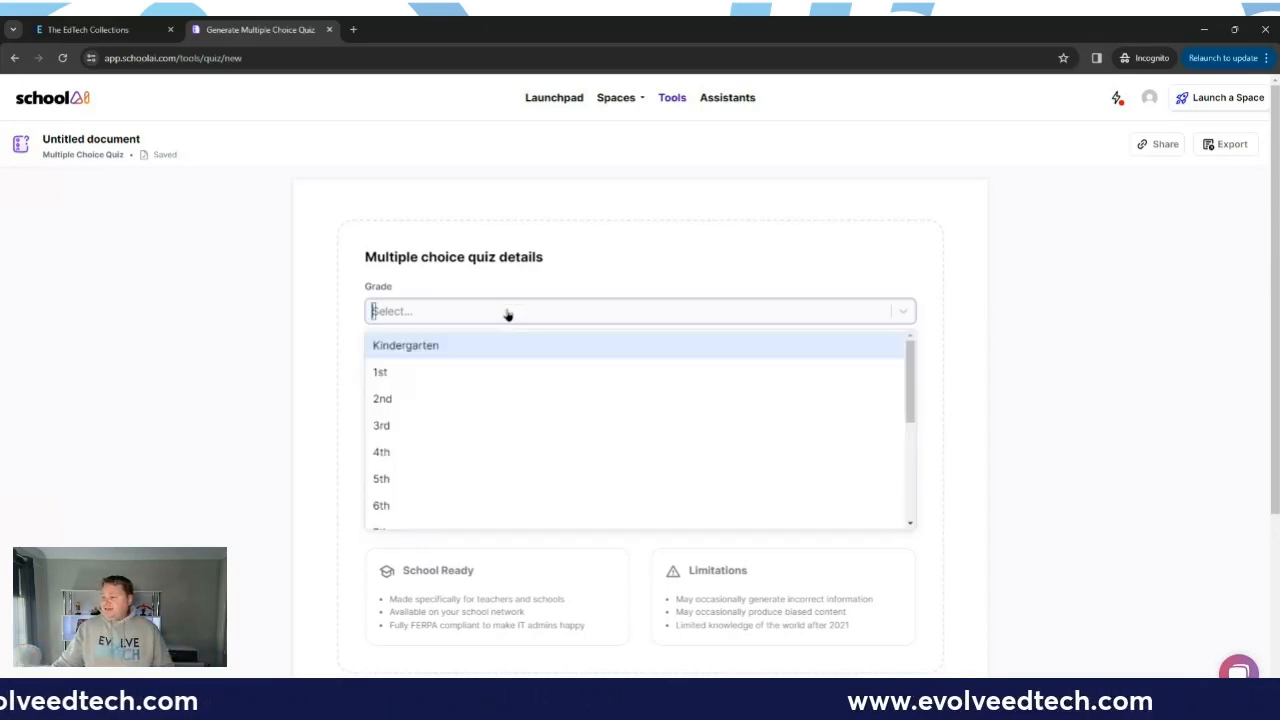
pyautogui.click(438, 452)
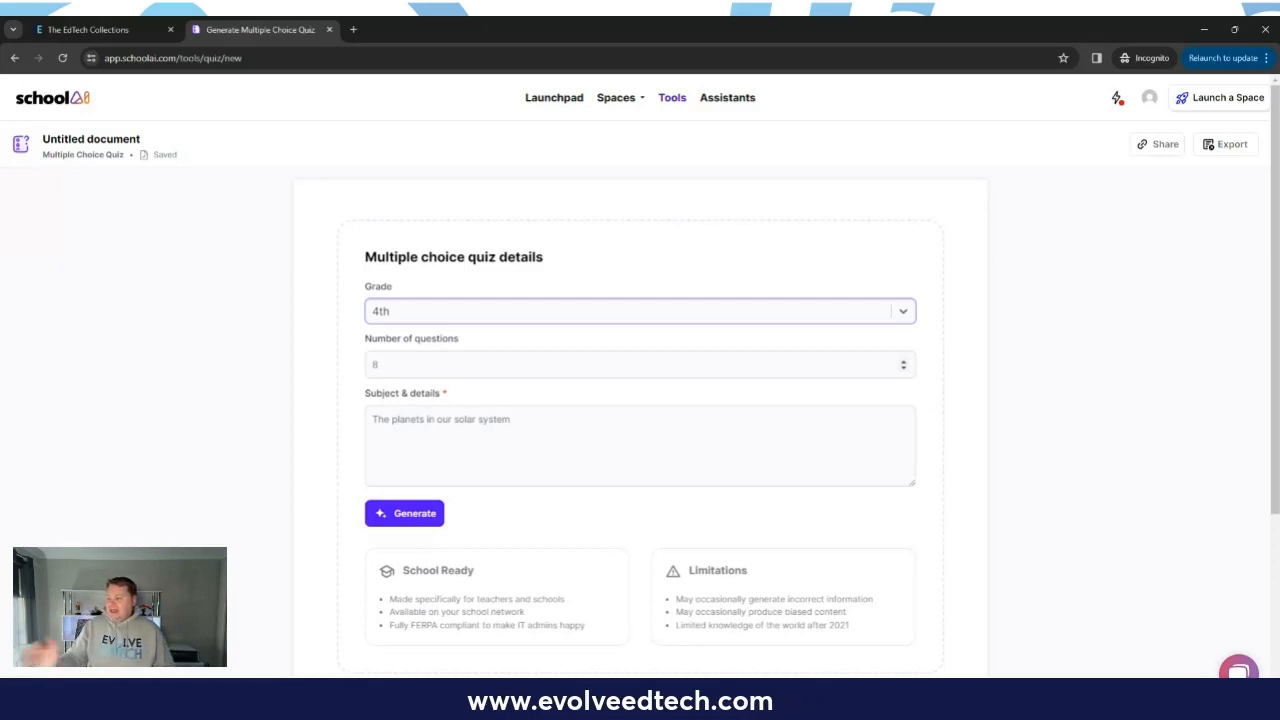
# Step: Generate the quiz from the details "Our subject is mathematics and you are going to quiz the students on their knowledge of the 5 times tables."
pyautogui.click(438, 428)
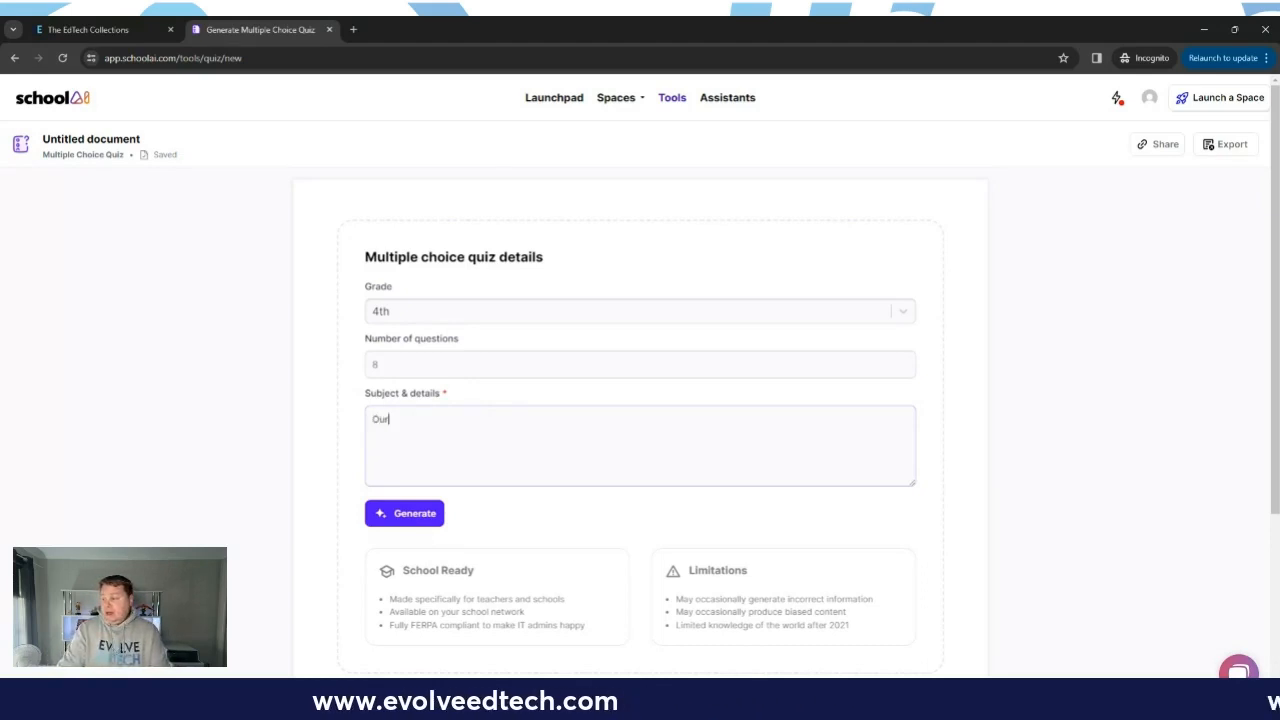
pyautogui.write('ubjec')
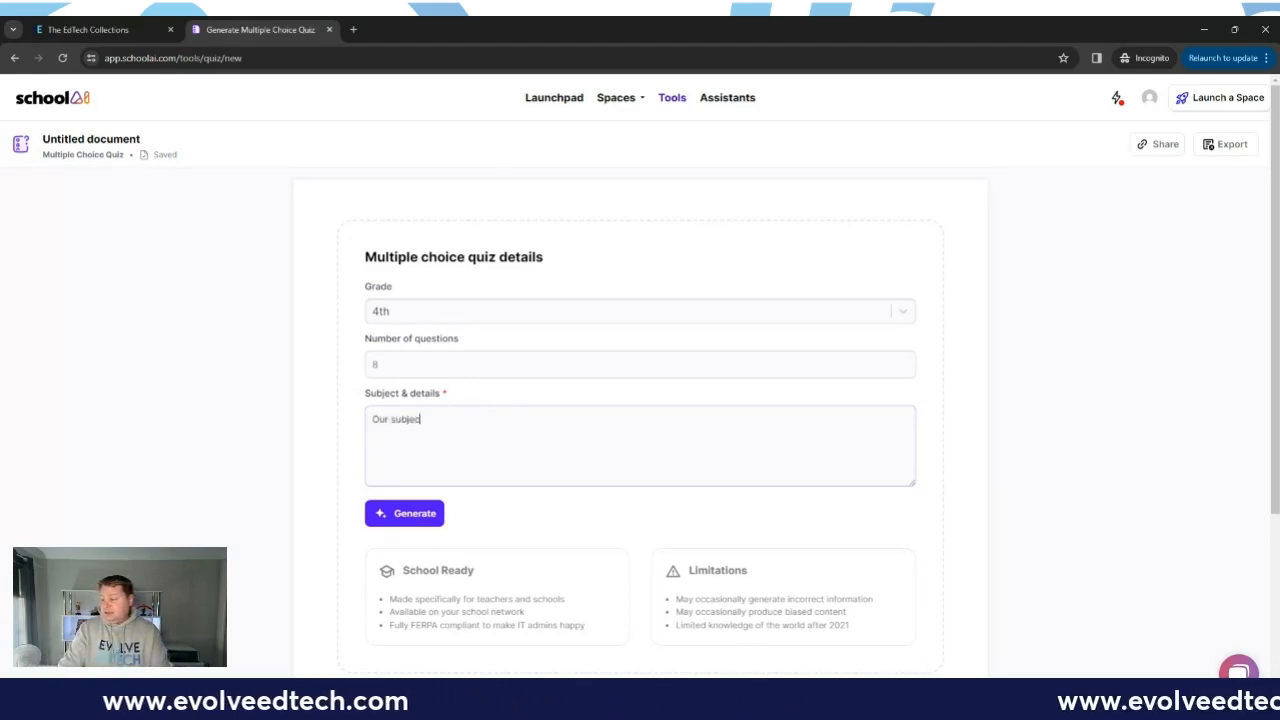
pyautogui.write('t is mathe')
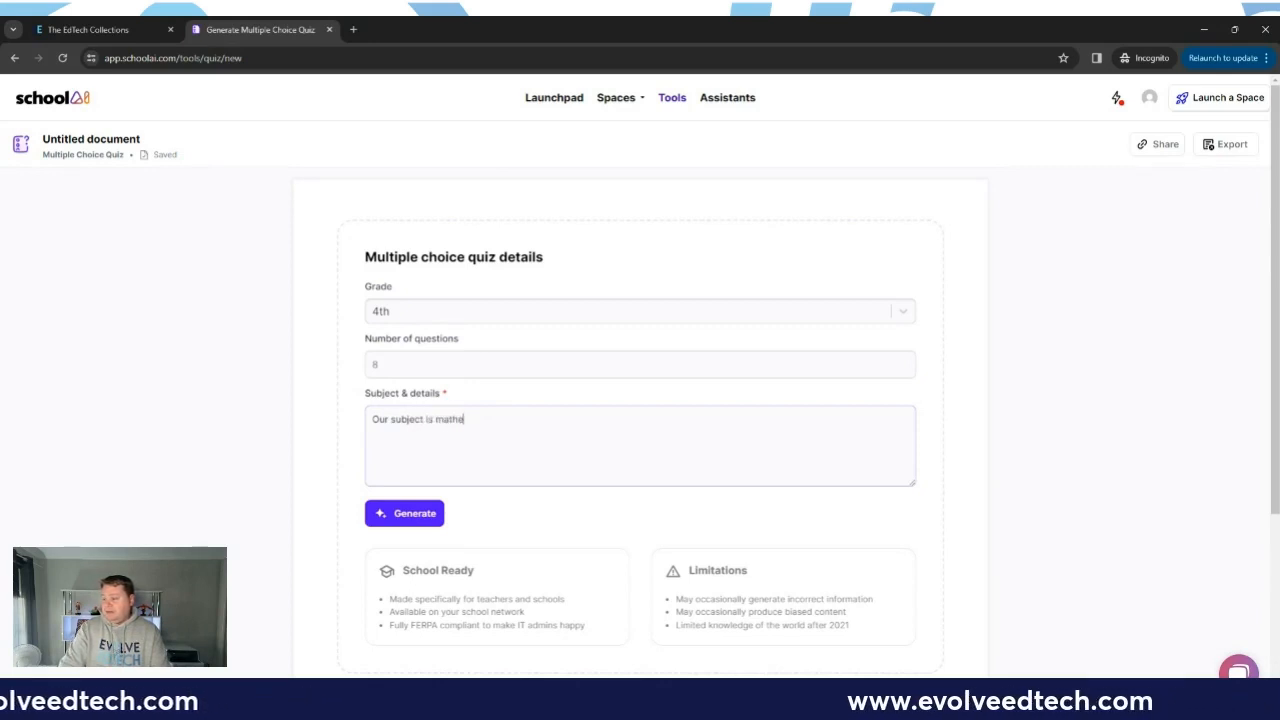
pyautogui.write('matics and you are going t')
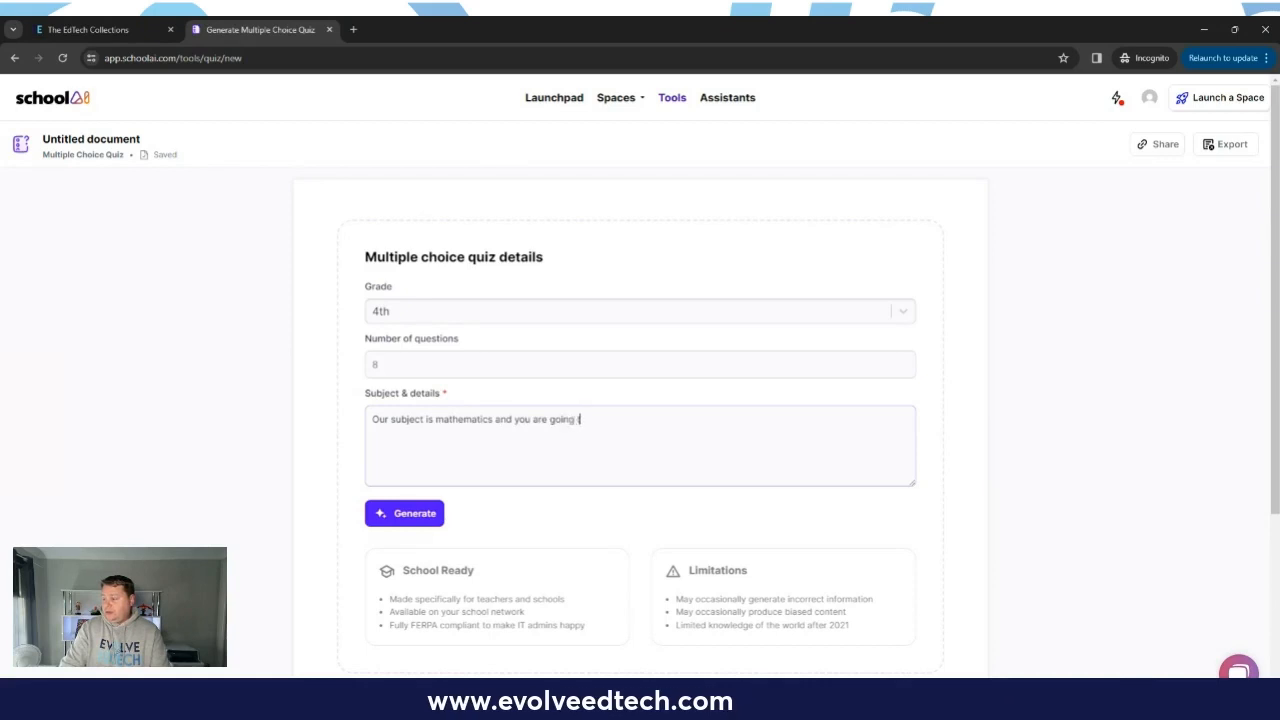
pyautogui.write('o quiz the st')
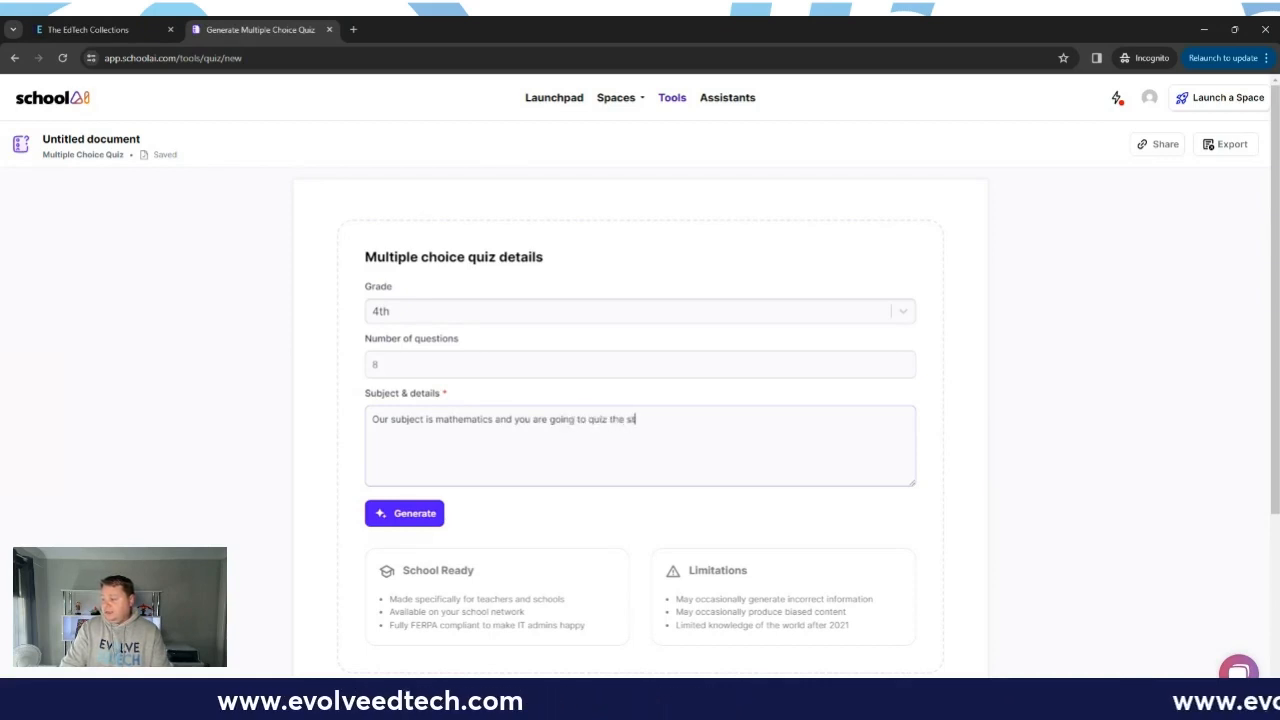
pyautogui.write('udents on their knowldge')
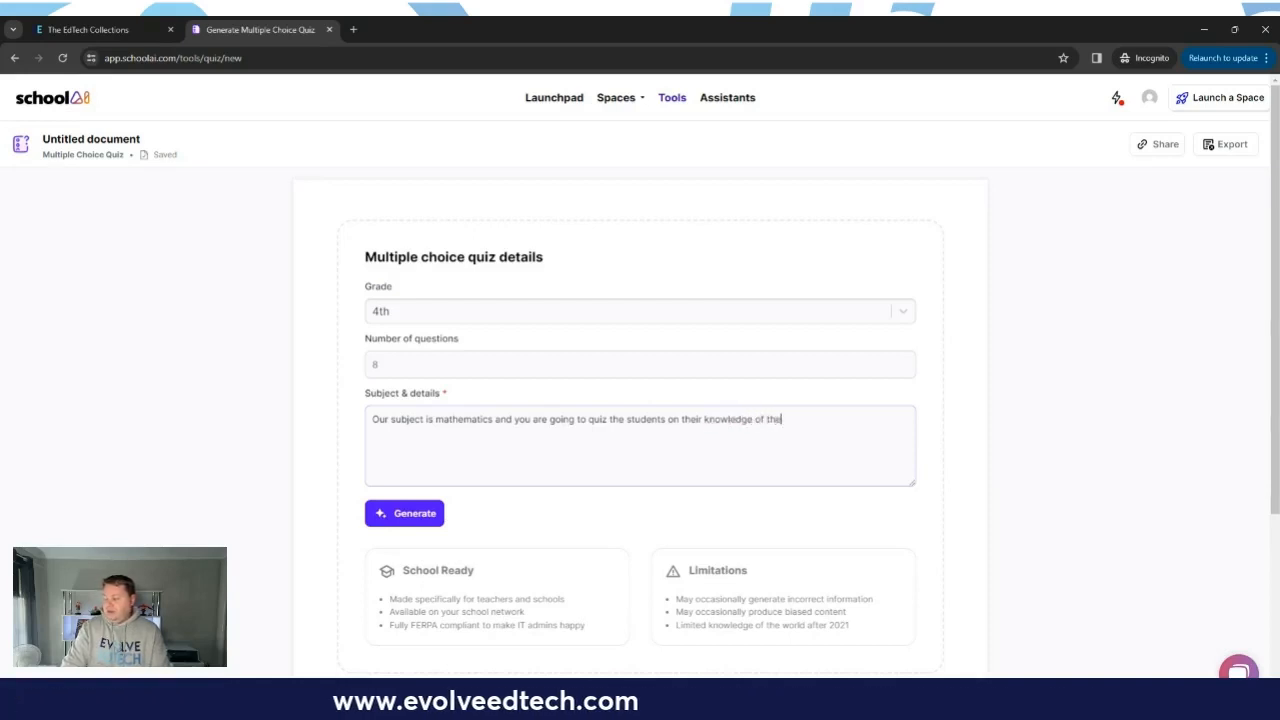
pyautogui.write('of the 5')
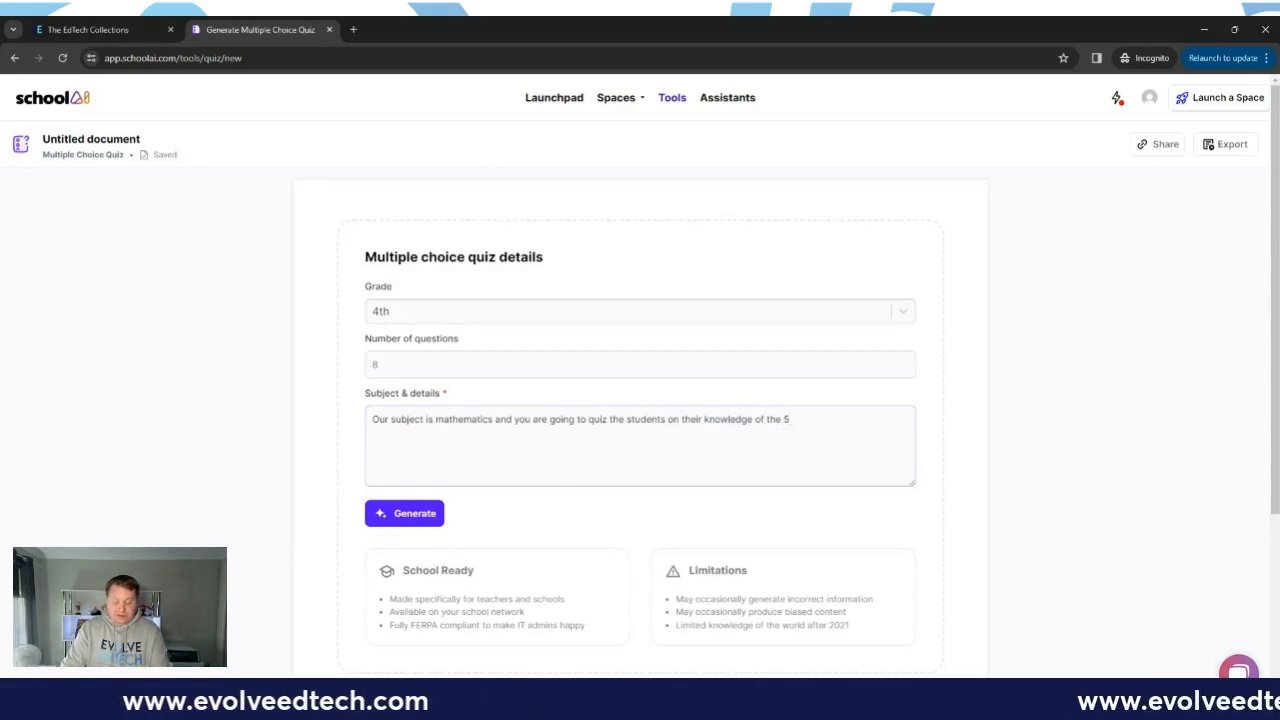
pyautogui.write(' times tabl')
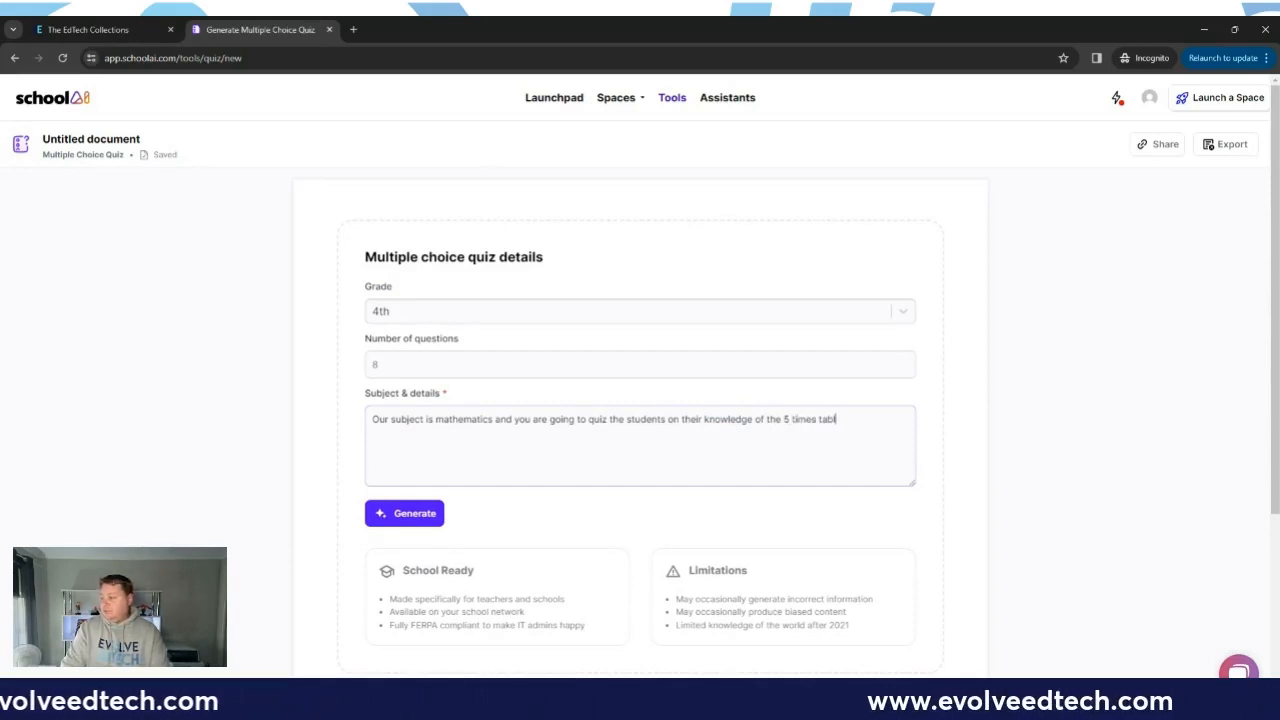
pyautogui.write('es.')
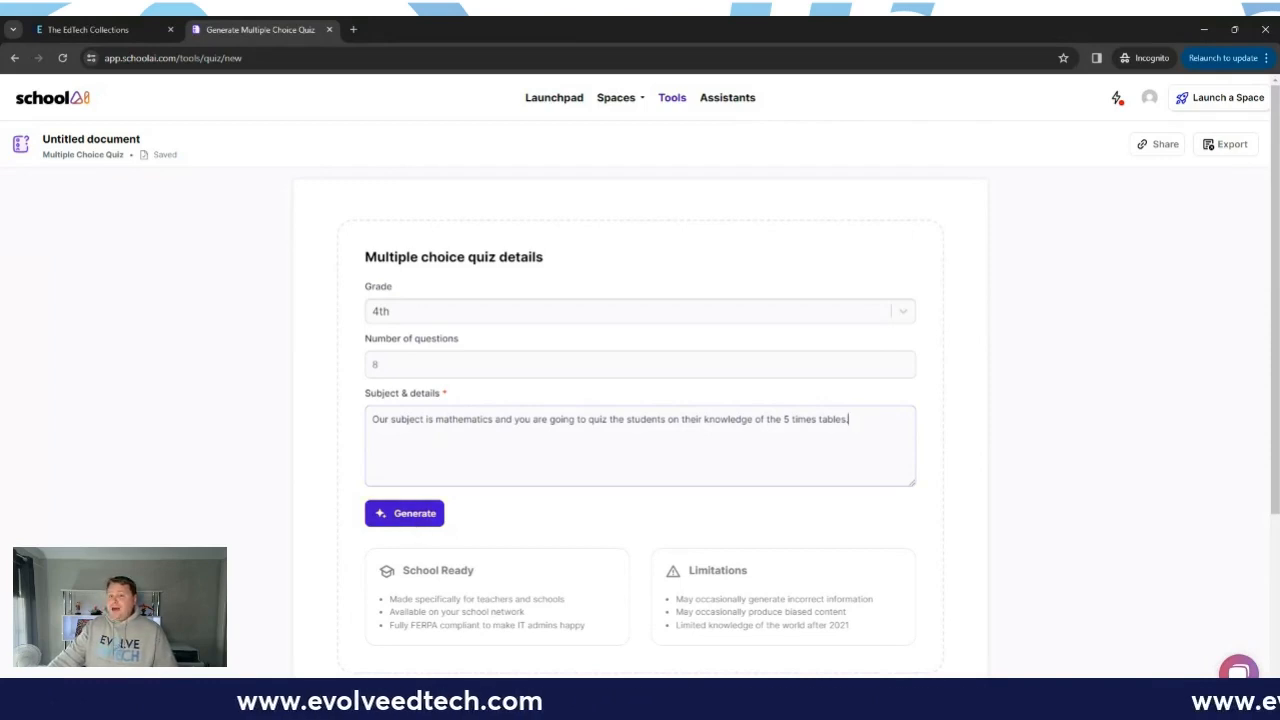
pyautogui.click(414, 518)
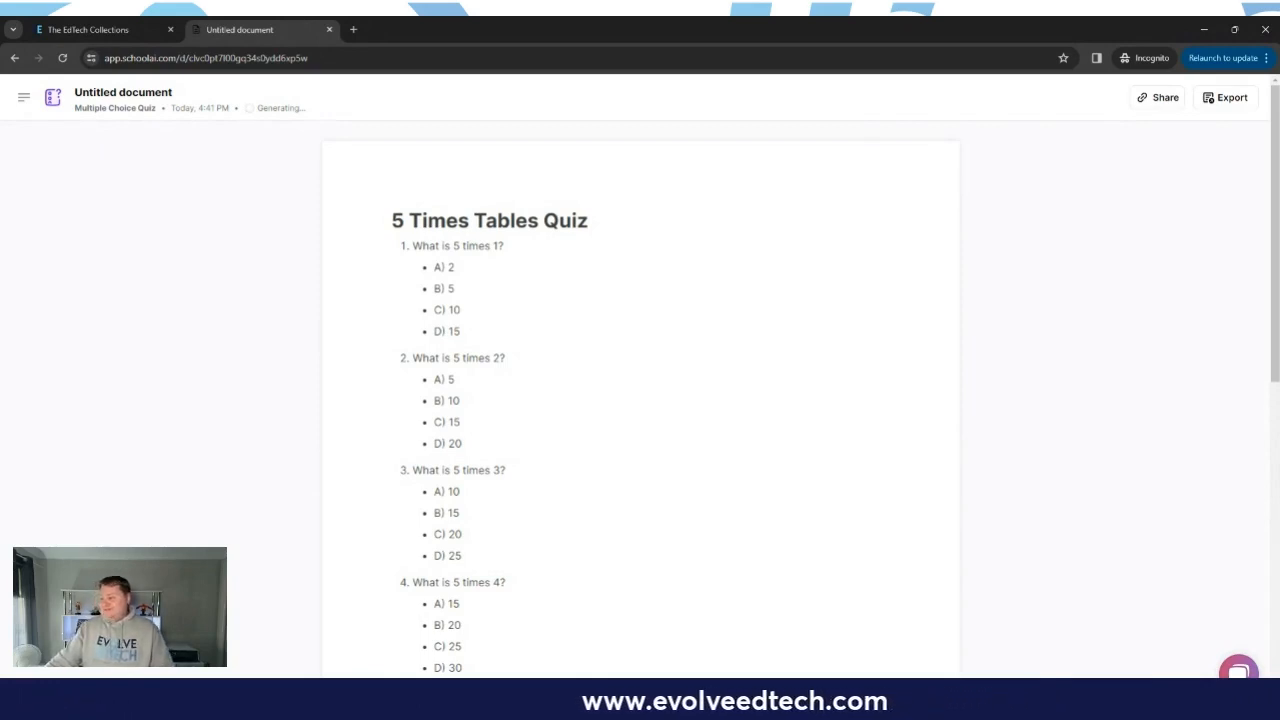
# Step: Review the generated quiz down to its answer key and show the AI editing options for the first question
pyautogui.scroll(-7, 535, 477)
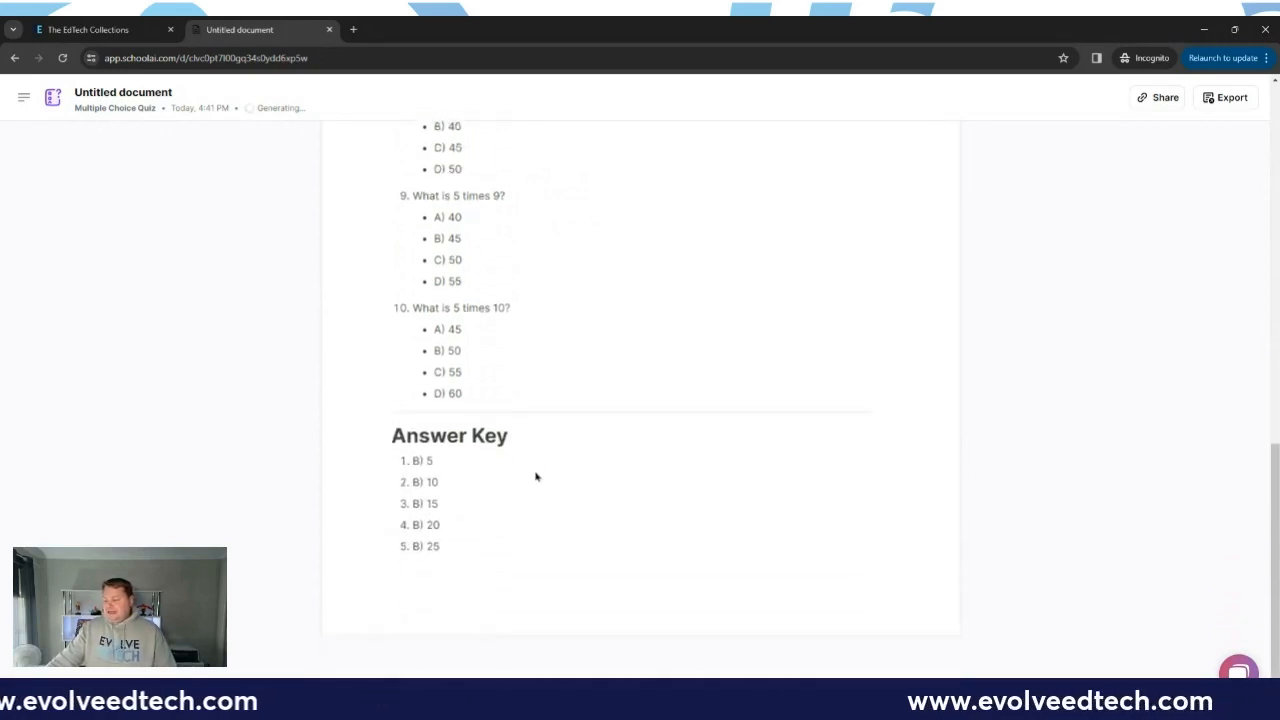
pyautogui.scroll(10, 535, 477)
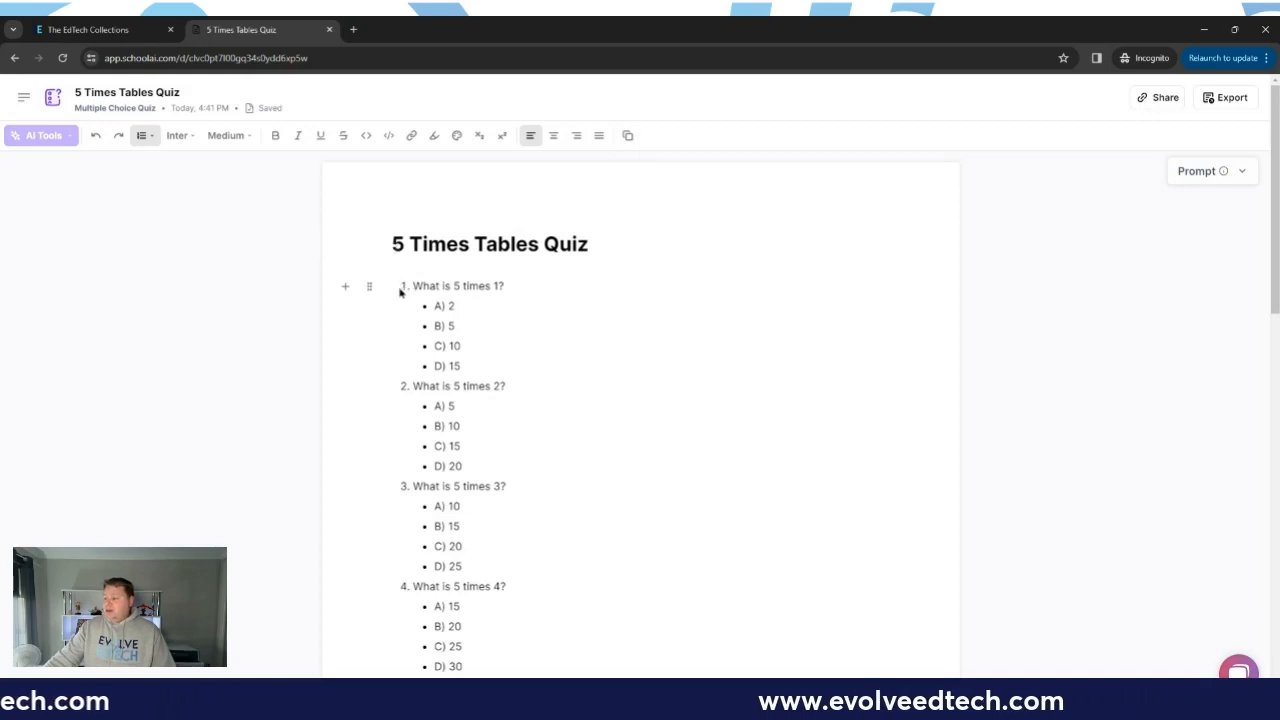
pyautogui.moveTo(405, 290); pyautogui.dragTo(472, 365)
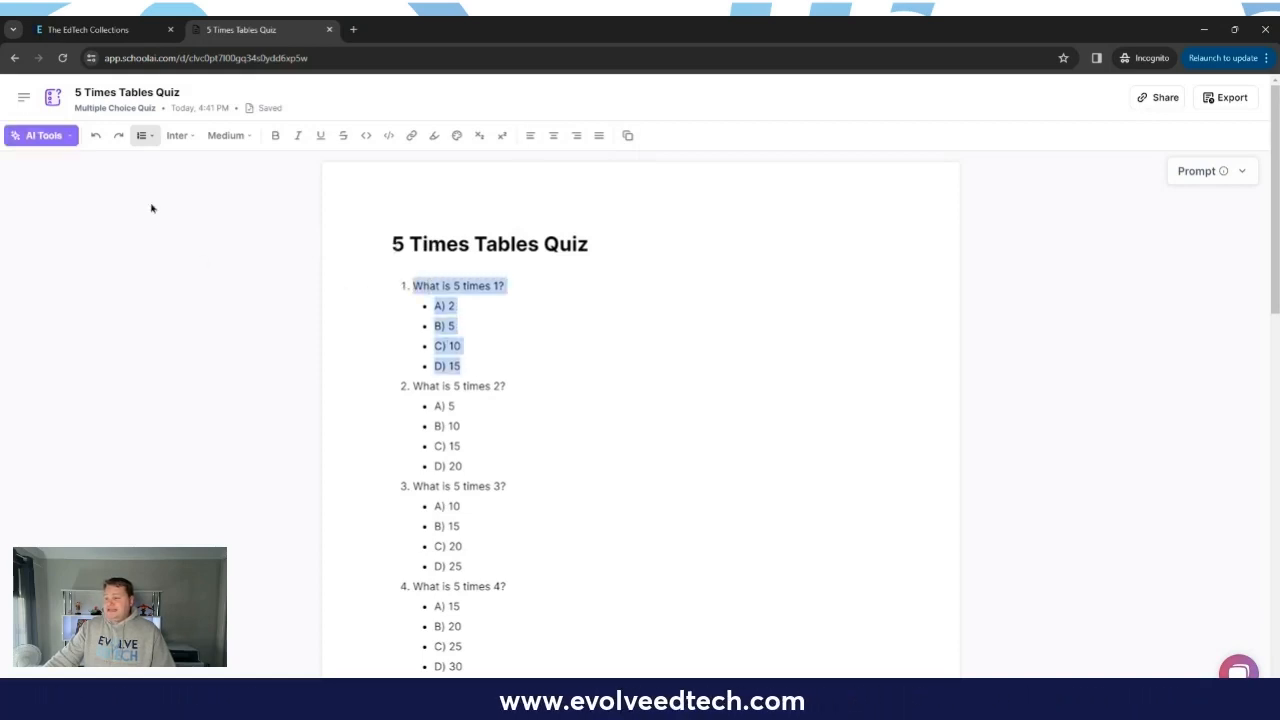
pyautogui.click(69, 140)
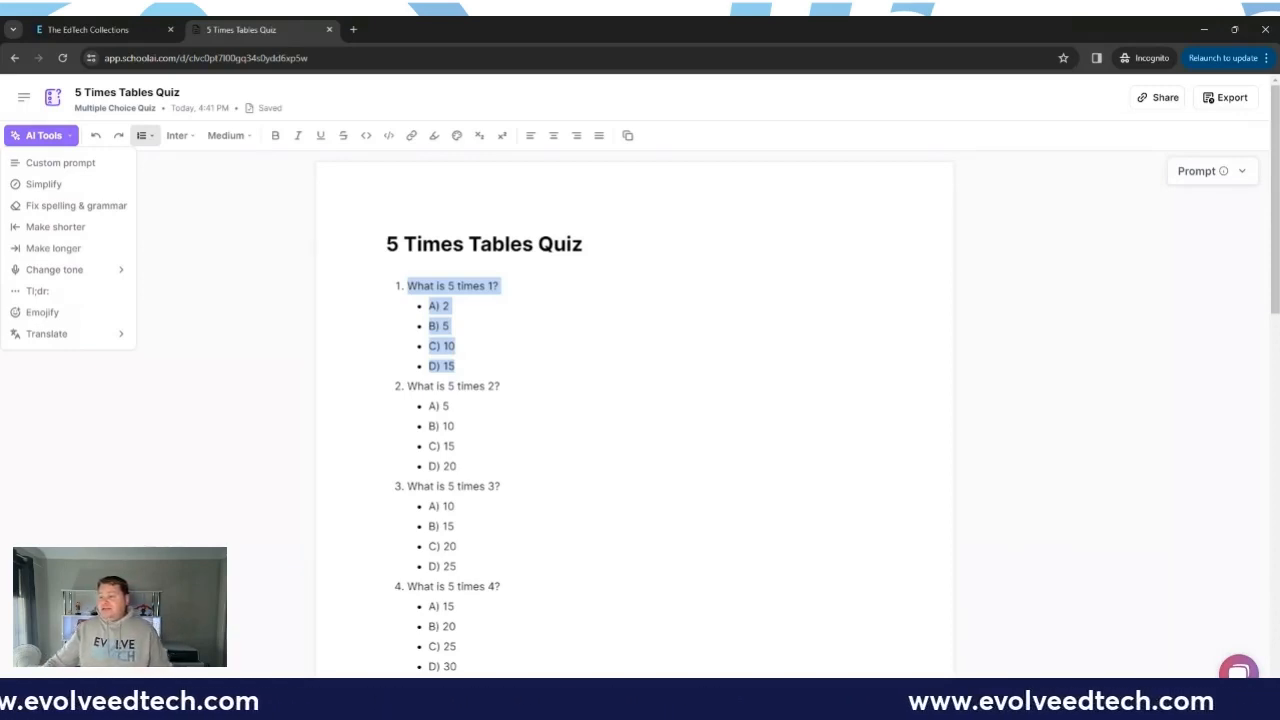
# Step: Close the AI editing options and share the 5 times tables quiz
pyautogui.click(1160, 112)
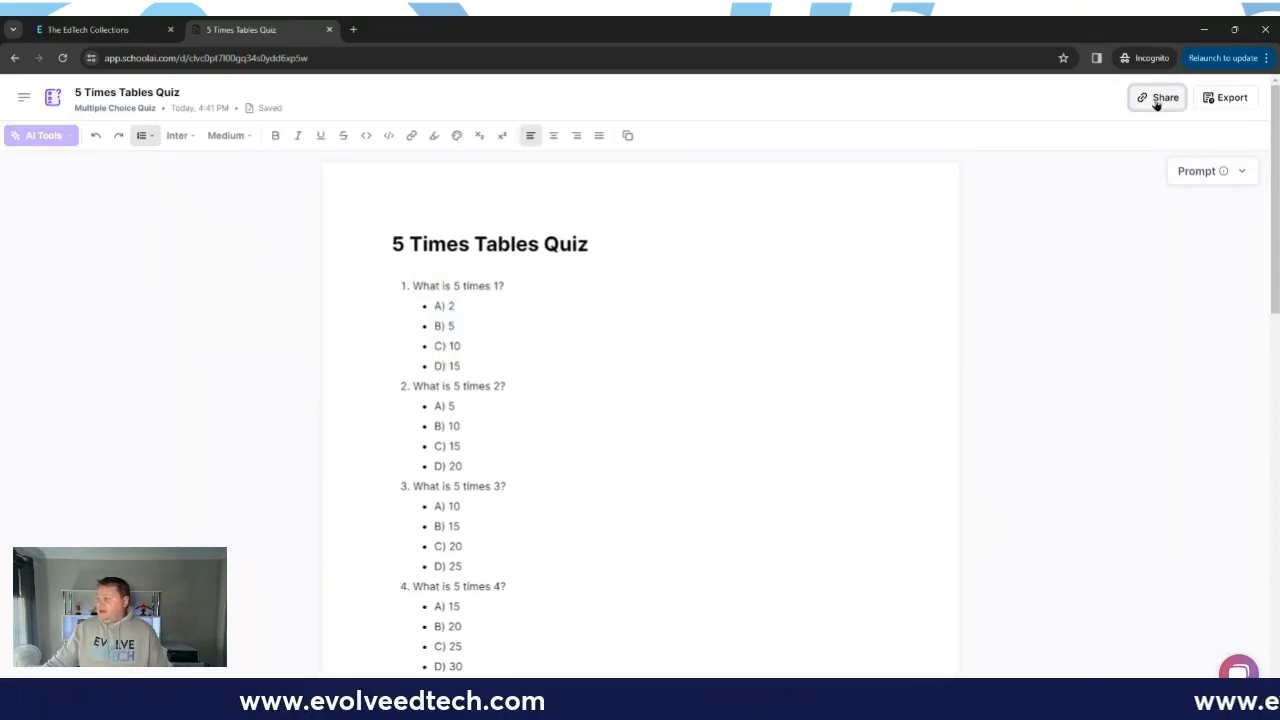
pyautogui.click(1157, 103)
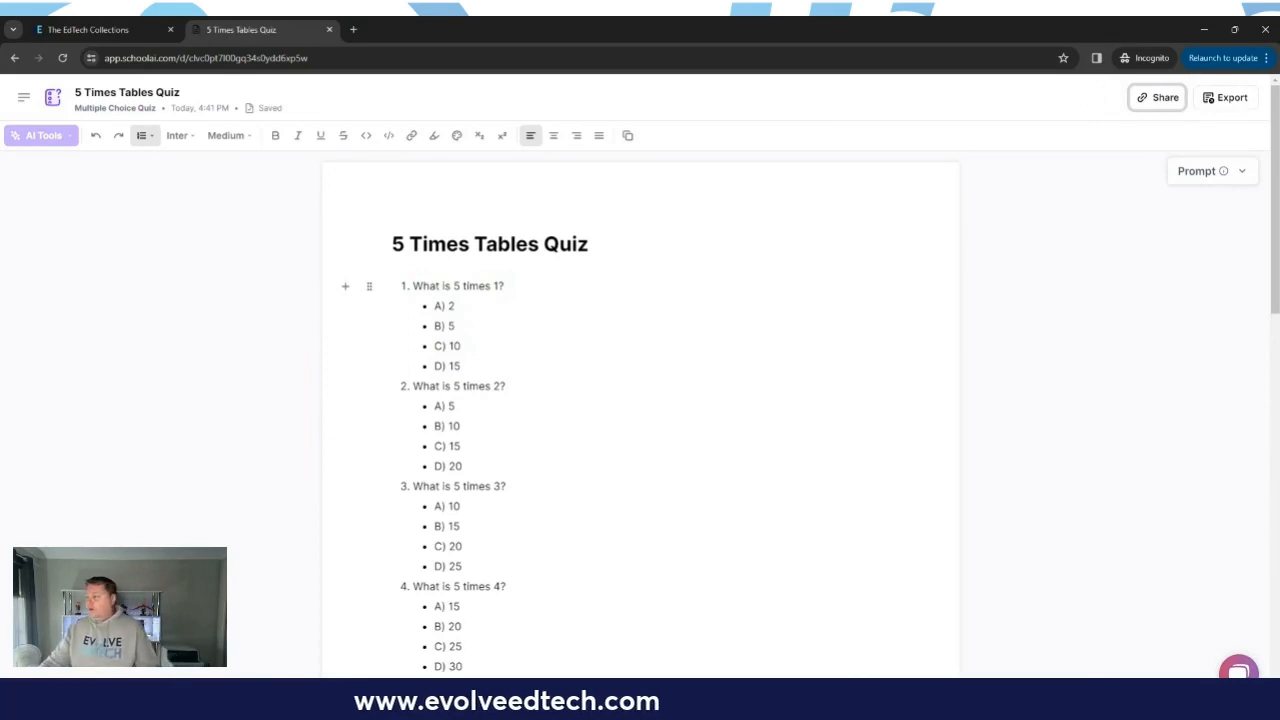
# Step: Open the quiz's prompt and replace "5 times tables." with "division." in the subject and details
pyautogui.click(1240, 173)
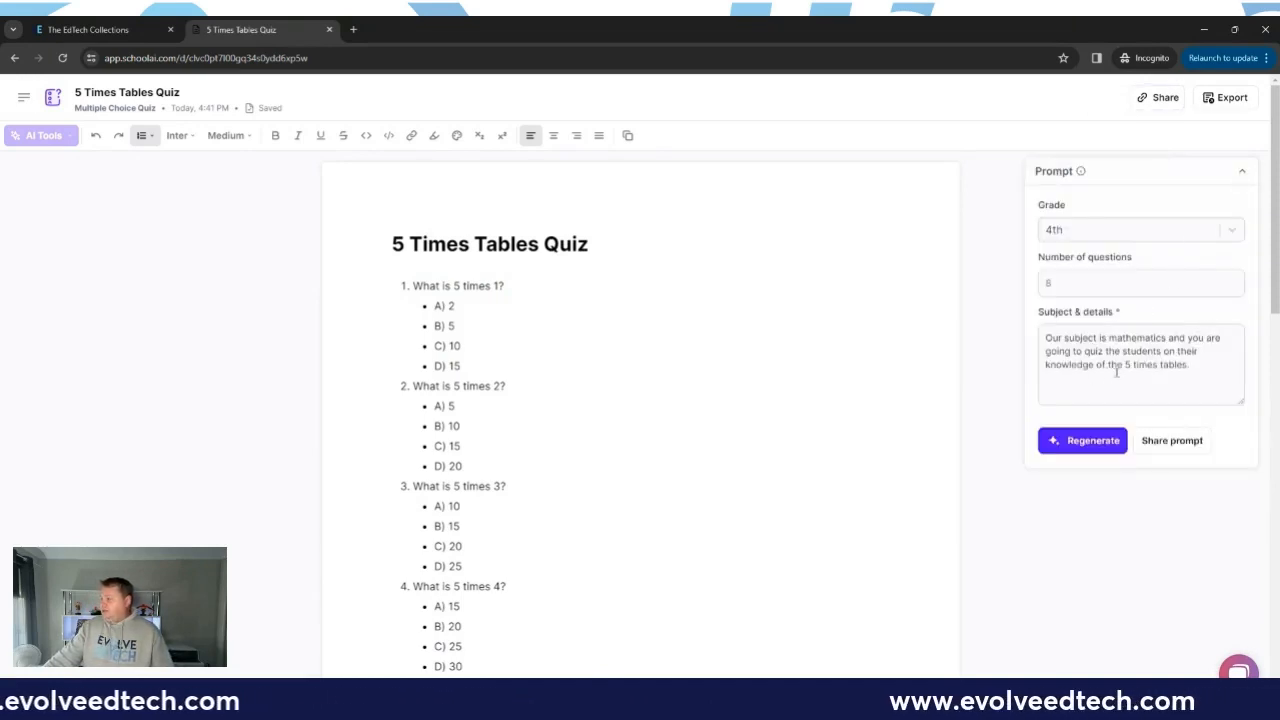
pyautogui.click(1201, 368)
pyautogui.moveTo(1201, 368); pyautogui.dragTo(1158, 372)
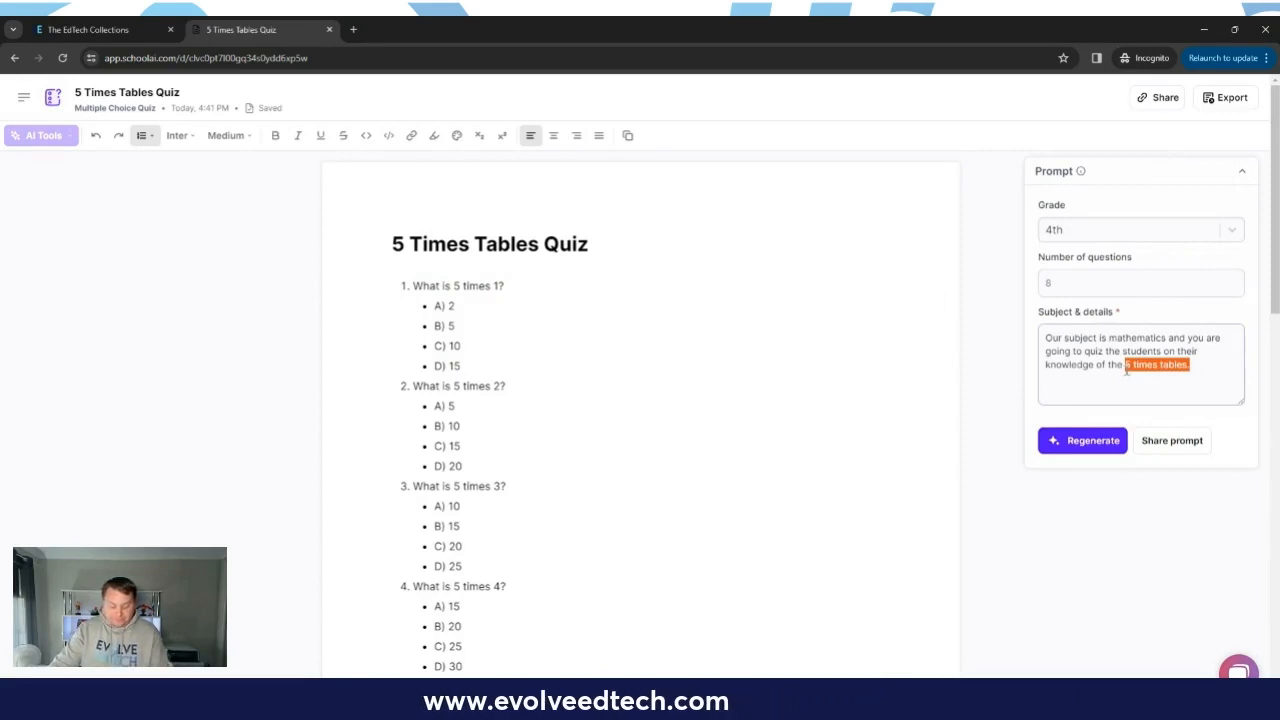
pyautogui.write('division')
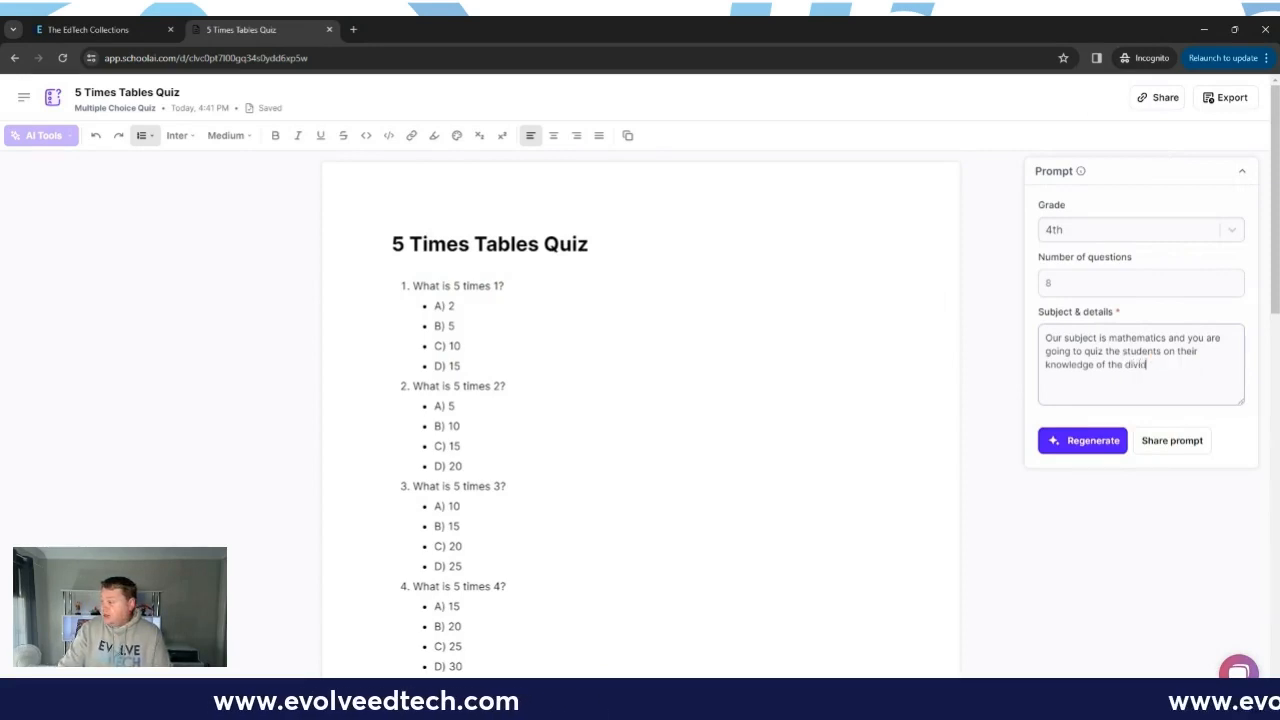
pyautogui.write('.')
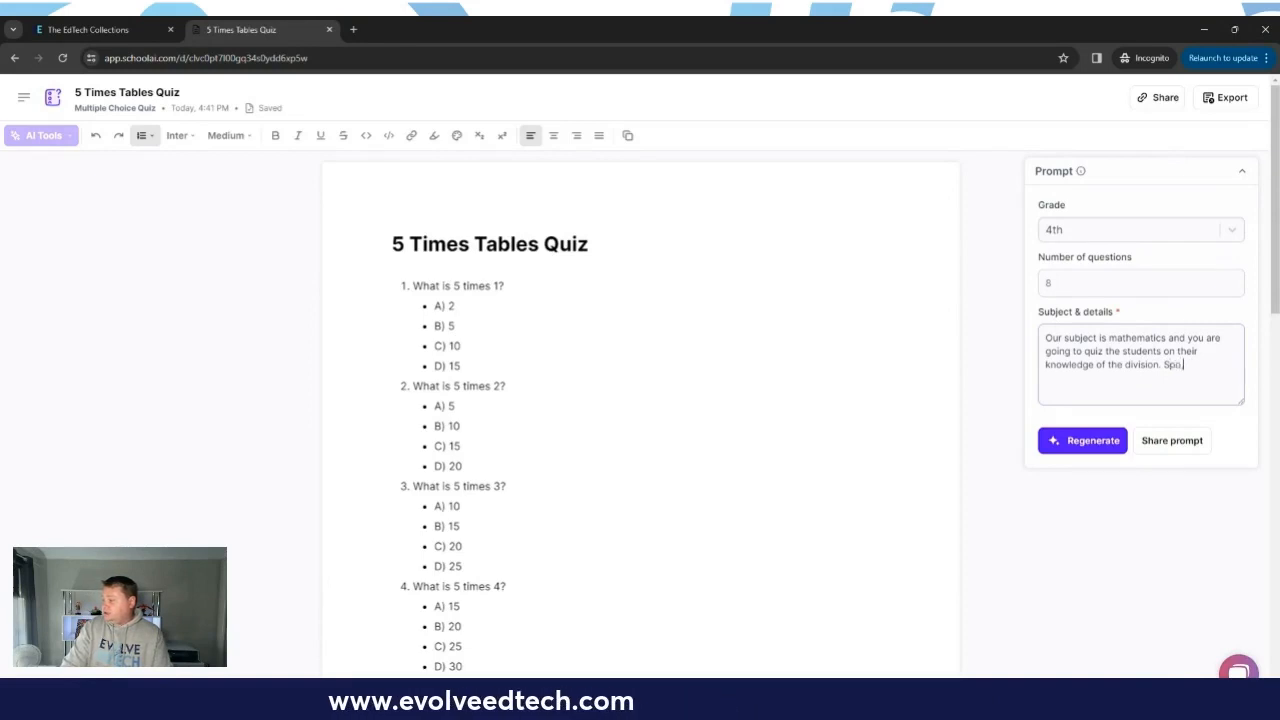
# Step: Add "Some questions should include scenarios to help assess student knowledge." to the prompt details and regenerate the quiz
pyautogui.write('S')
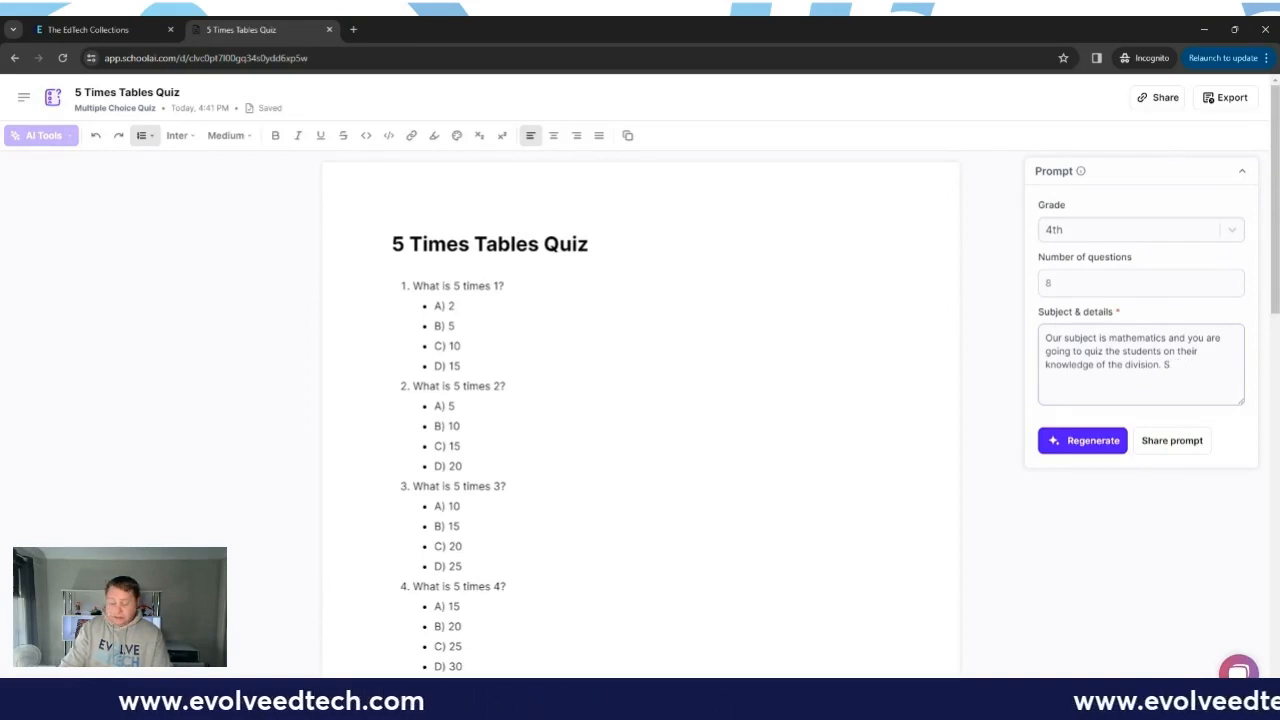
pyautogui.write('ome questi')
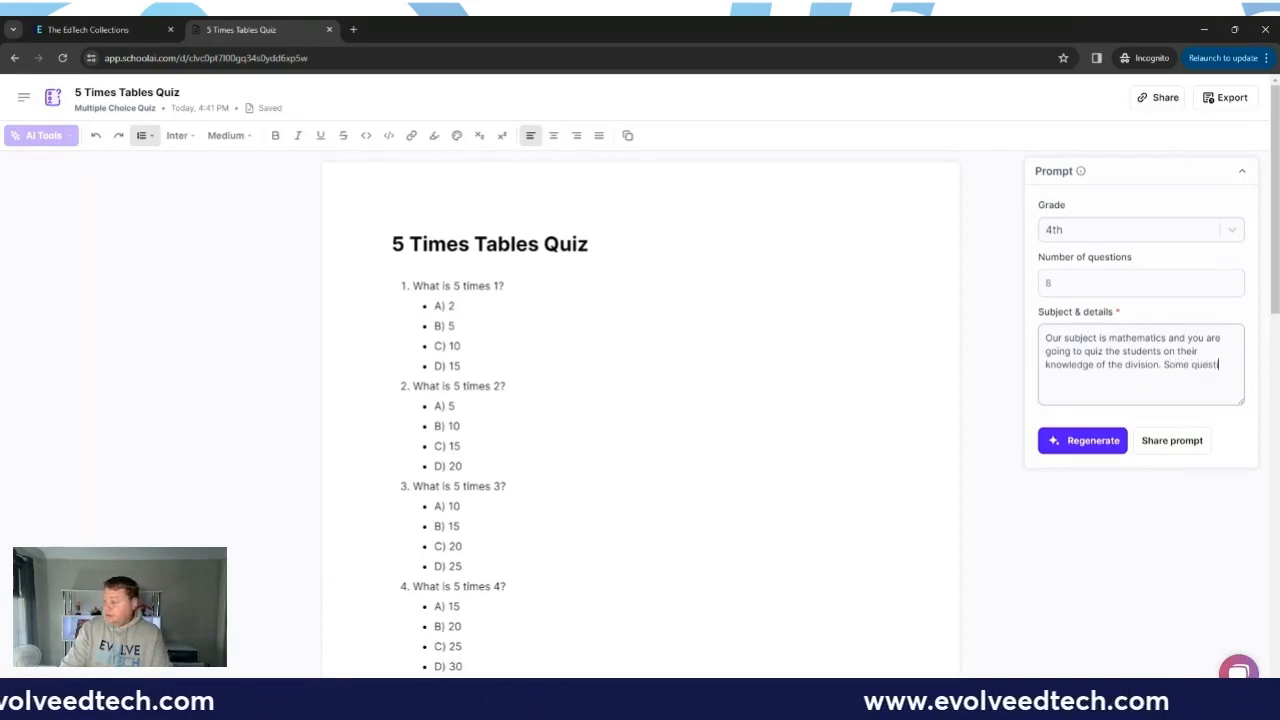
pyautogui.write('ons should include')
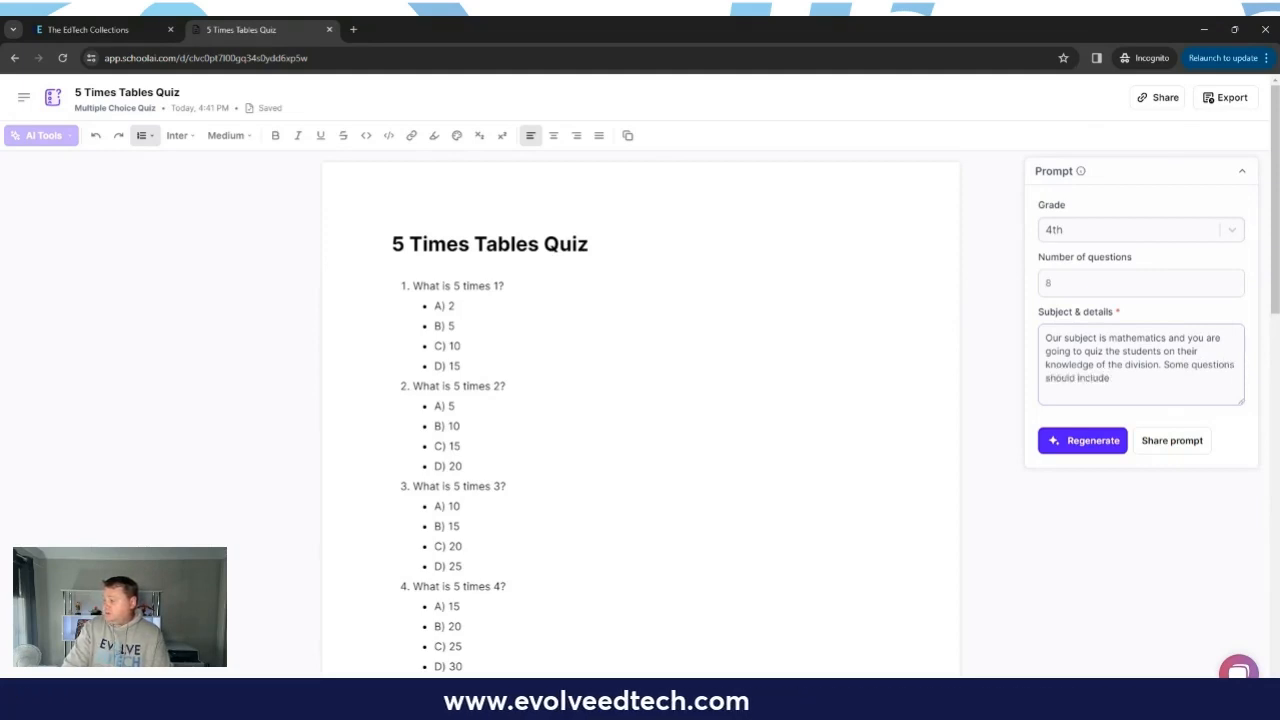
pyautogui.write(' scenar')
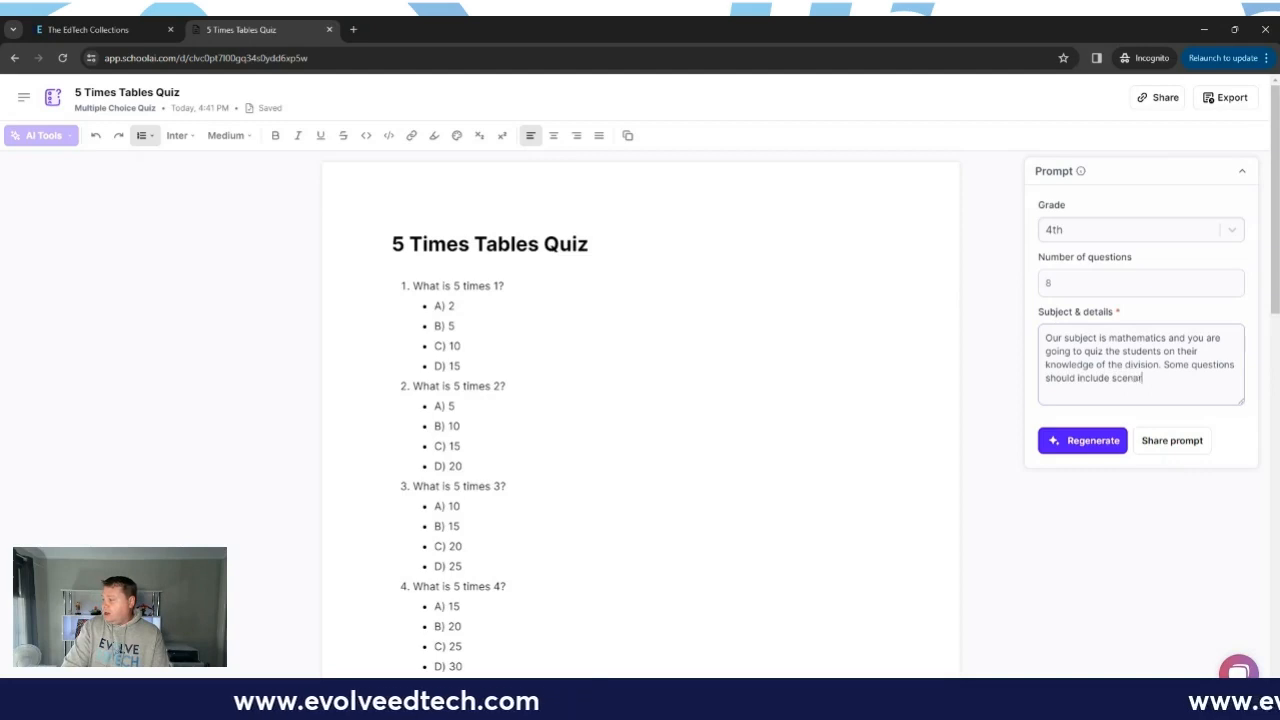
pyautogui.write('ios to help ')
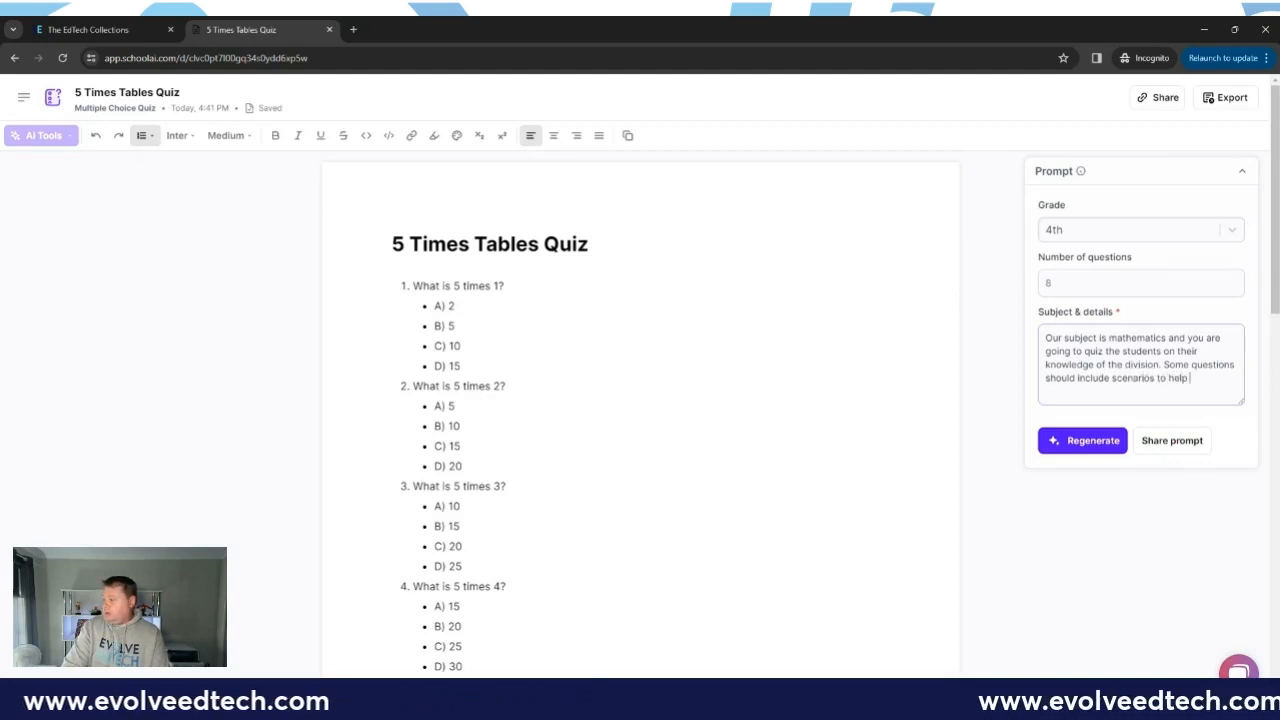
pyautogui.write('assess student knowledge.')
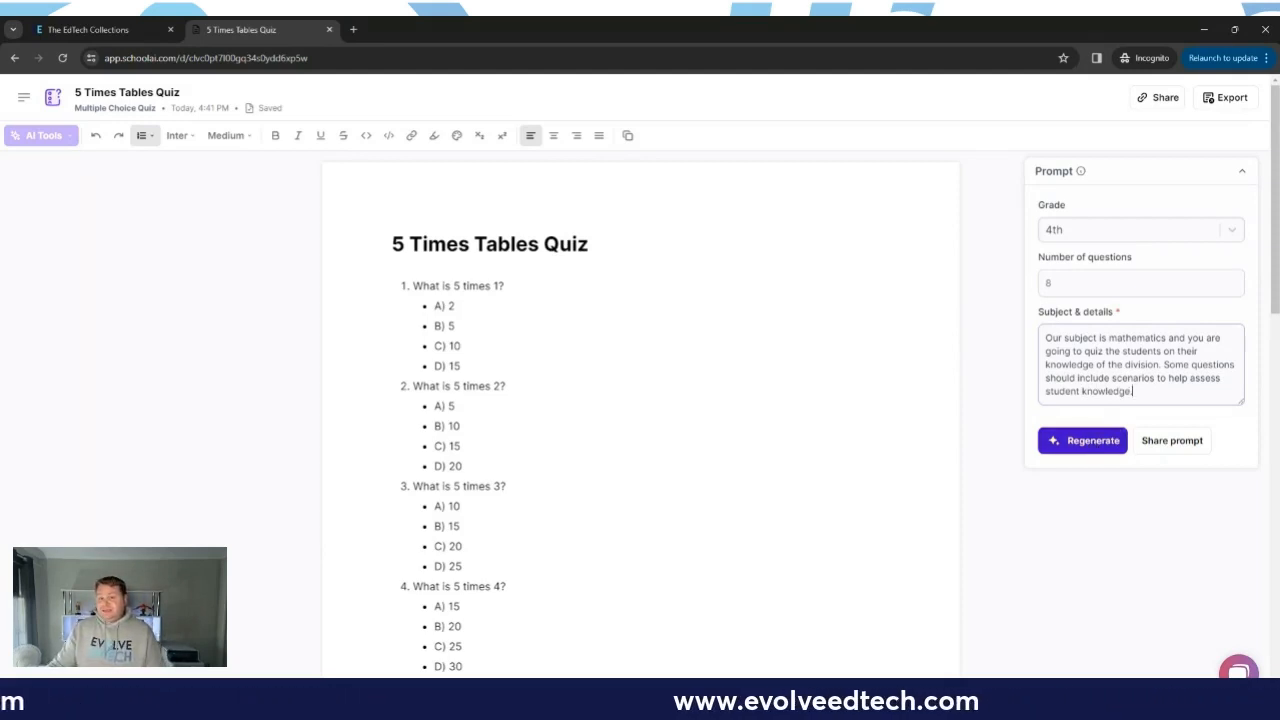
pyautogui.click(1093, 443)
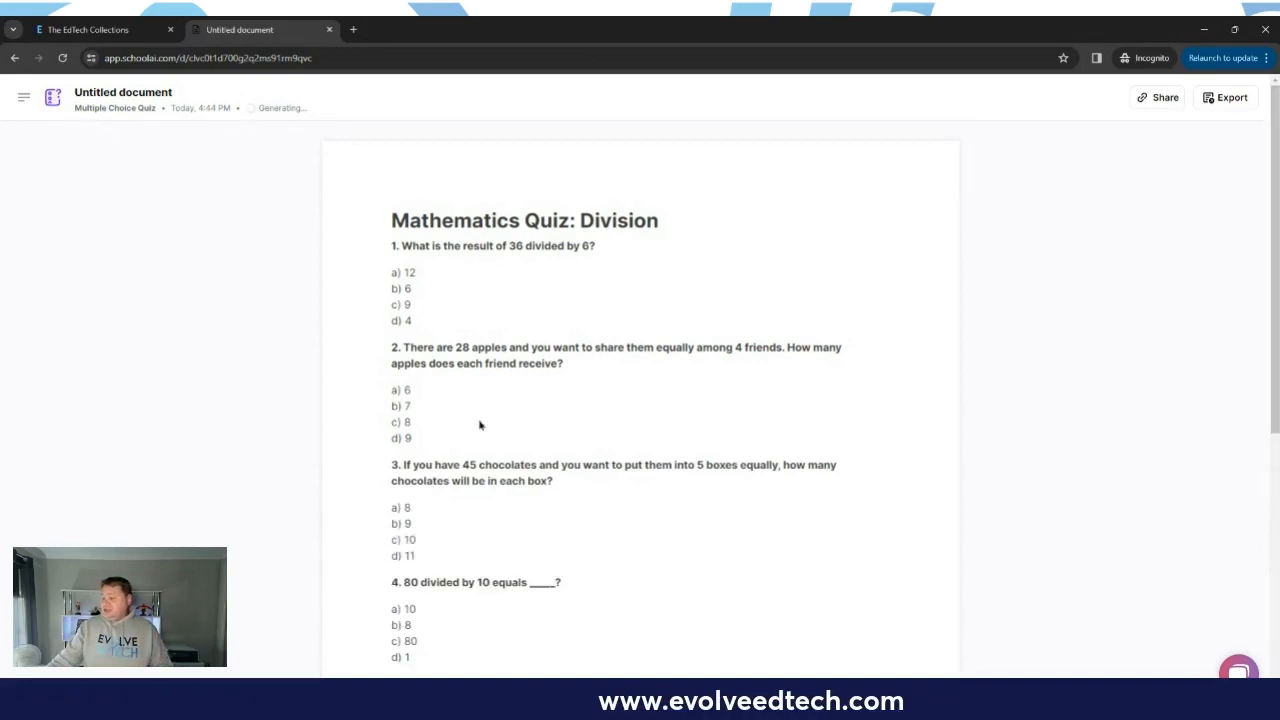
# Step: Review the questions and answer key of the regenerated division quiz
pyautogui.scroll(-4, 479, 425)
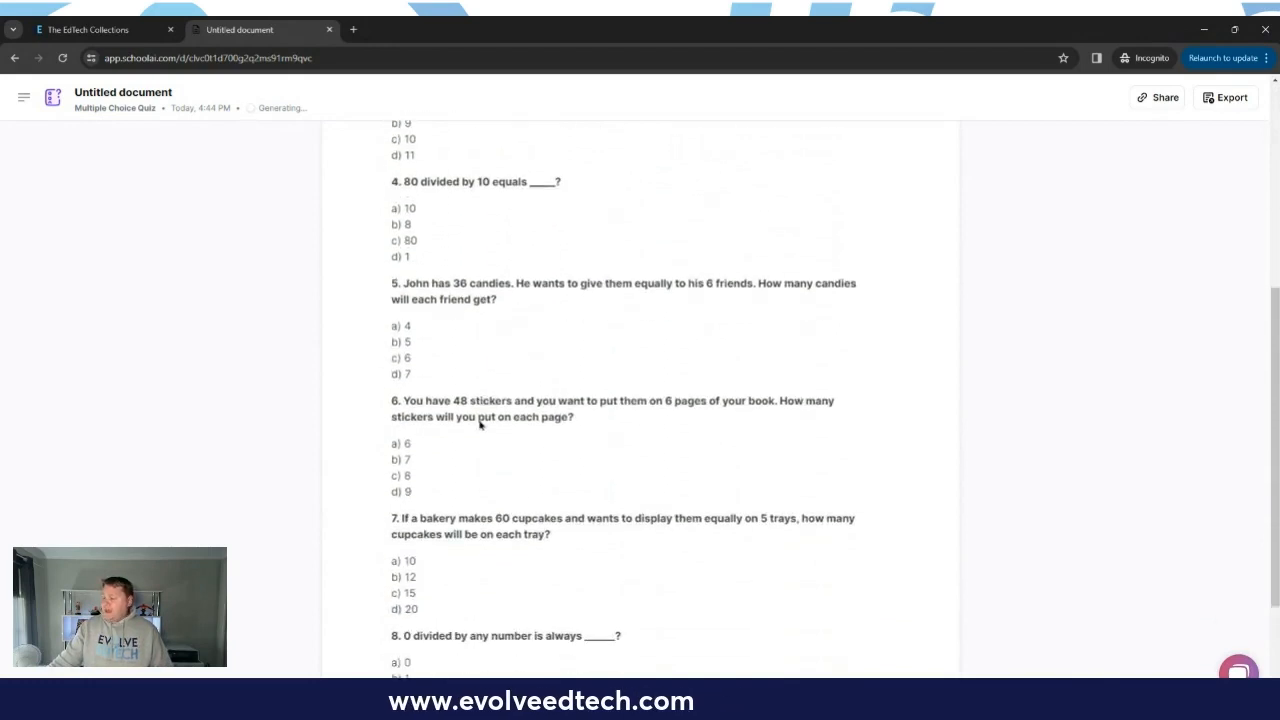
pyautogui.scroll(-1, 478, 422)
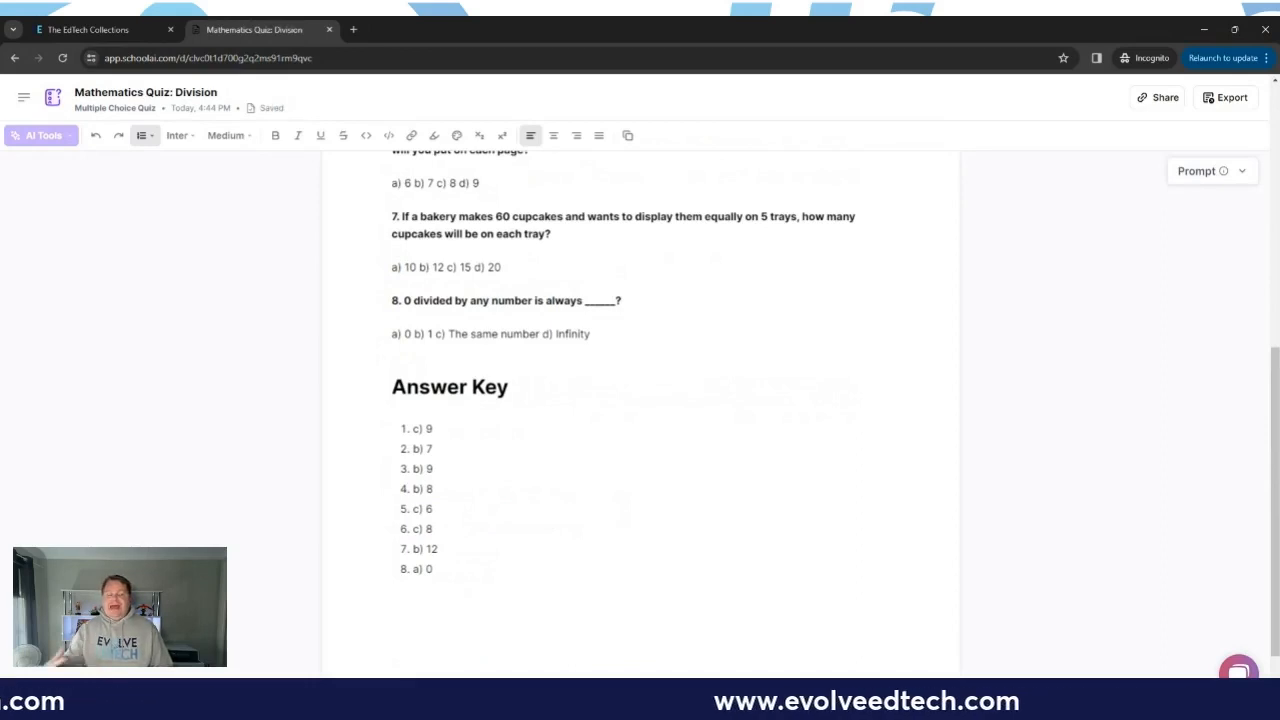
pyautogui.scroll(5, 477, 421)
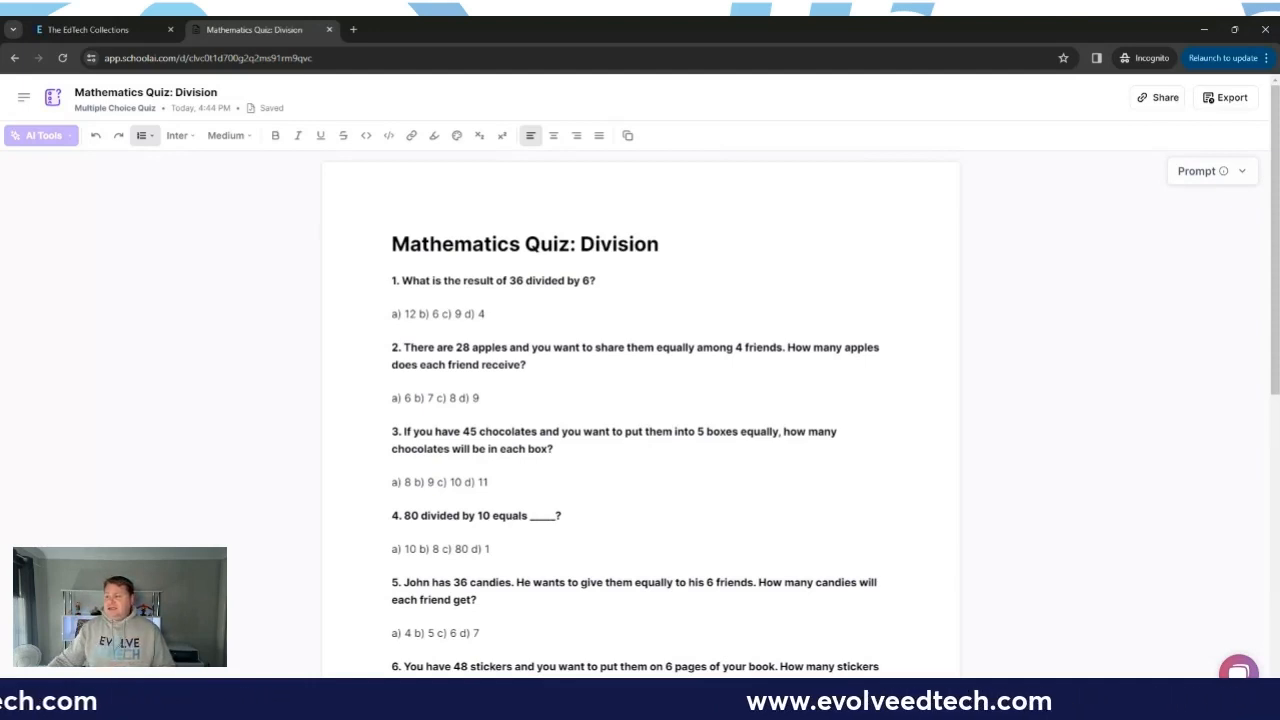
# Step: Leave the division quiz through the site navigation and return to a blank multiple choice quiz form
pyautogui.click(25, 104)
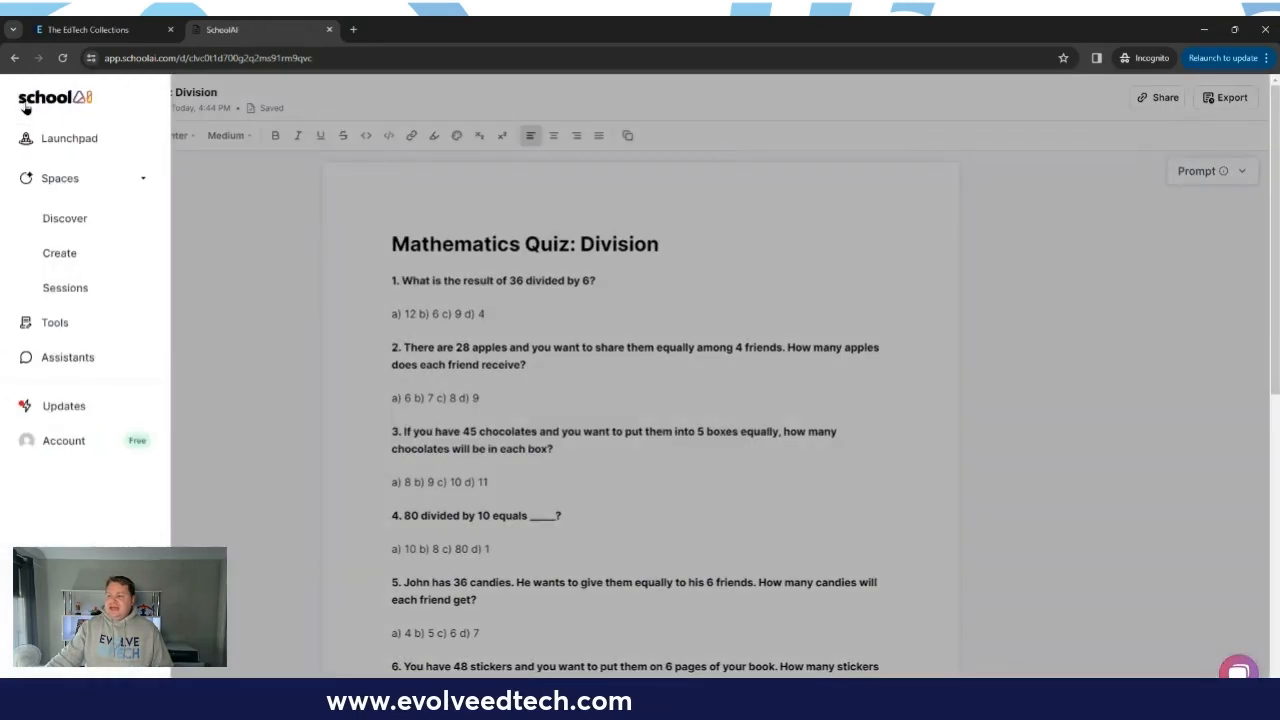
pyautogui.click(70, 321)
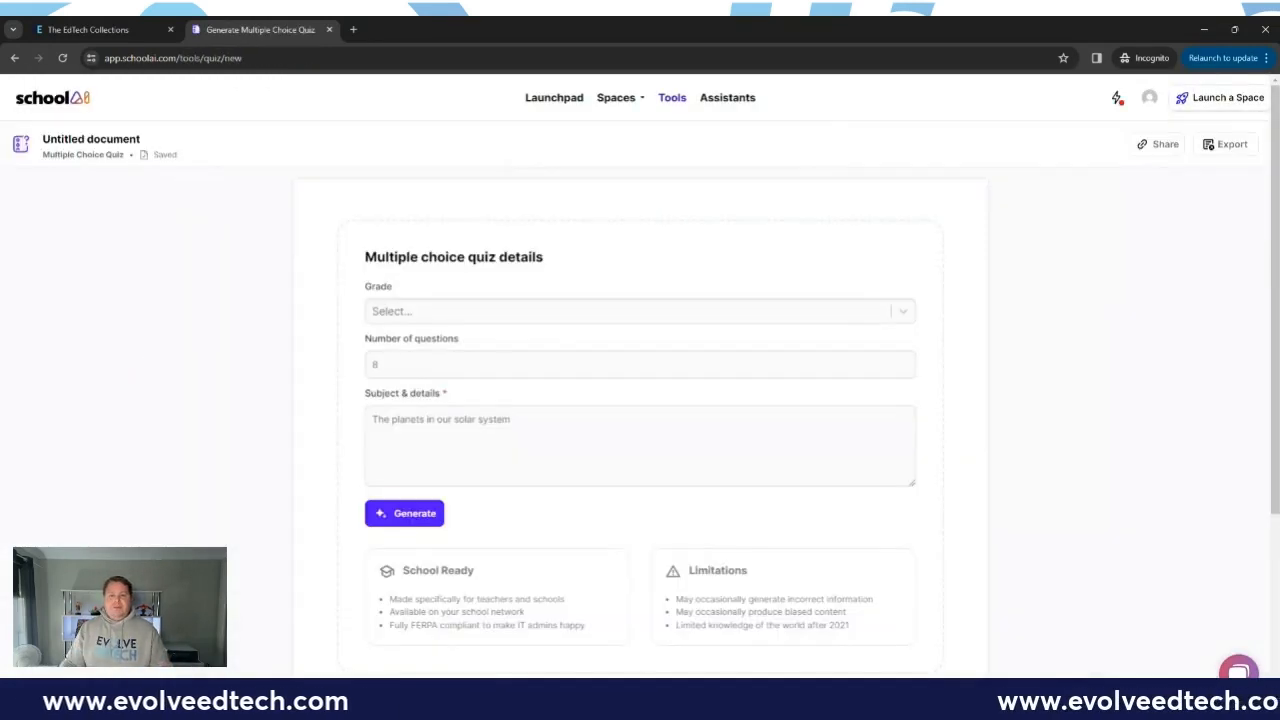
# Step: Set the new multiple choice quiz's grade to 7th and select the number of questions for editing
pyautogui.click(463, 313)
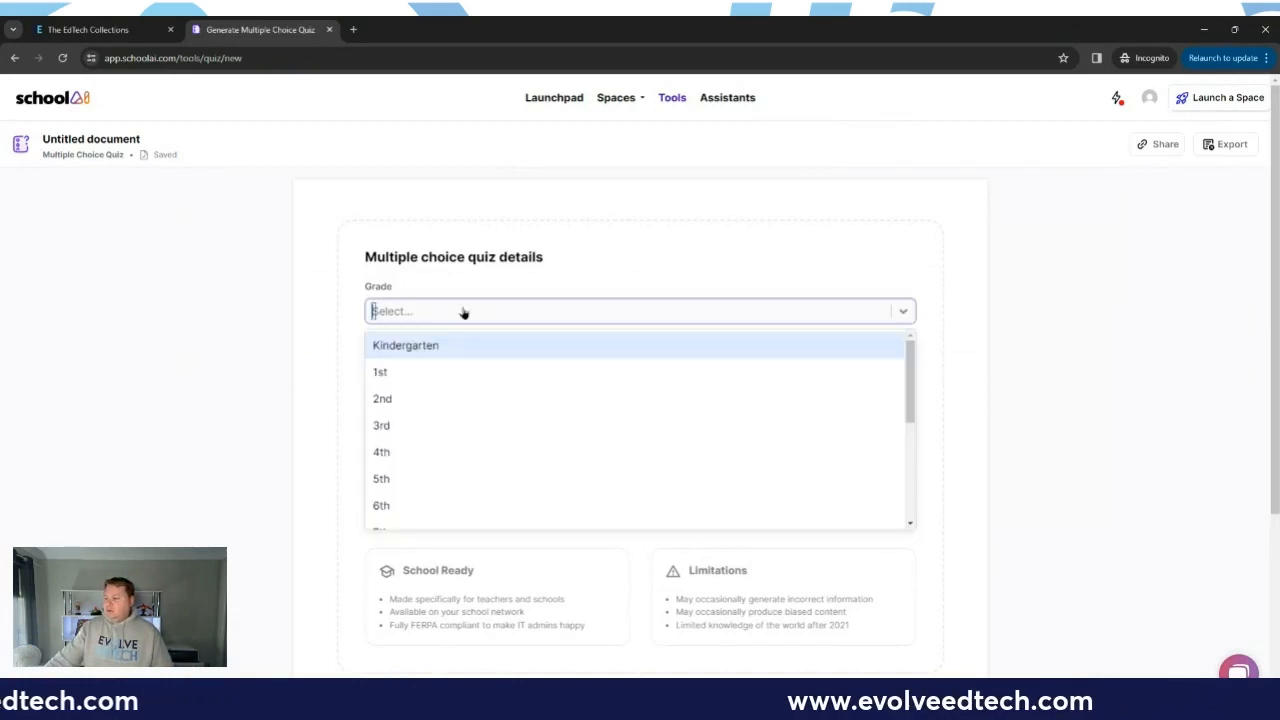
pyautogui.scroll(-2, 455, 390)
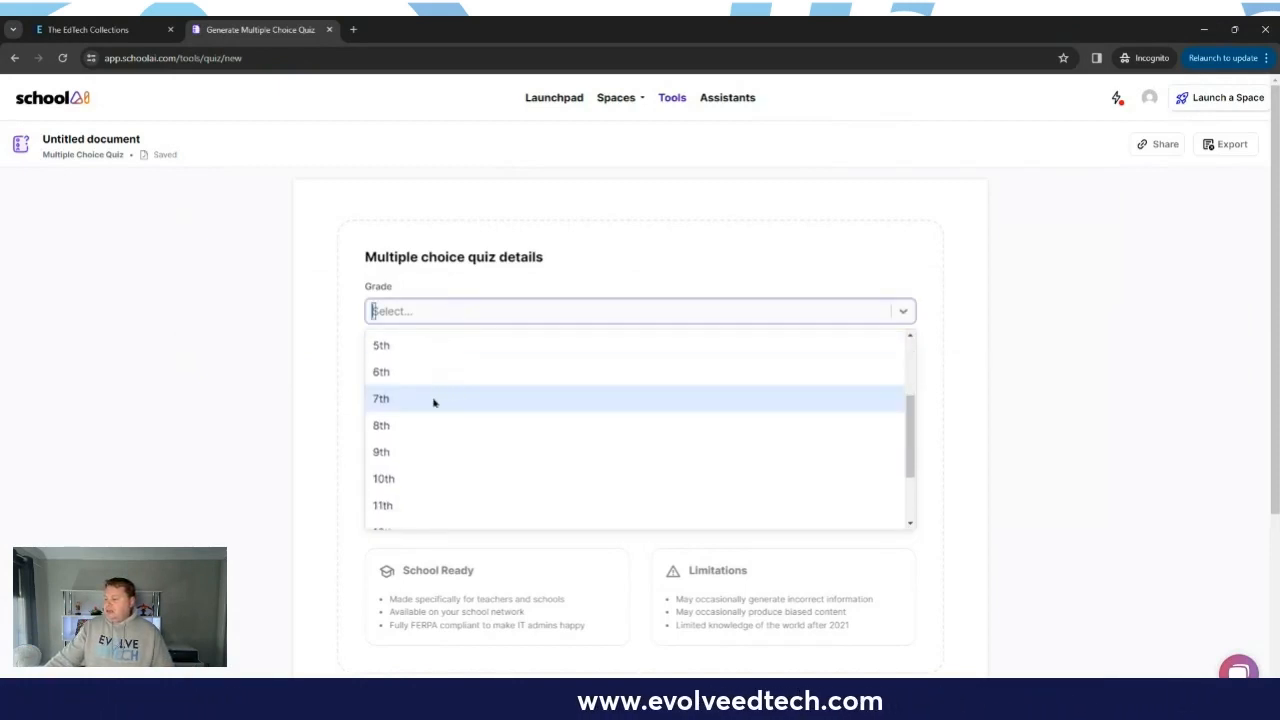
pyautogui.click(431, 406)
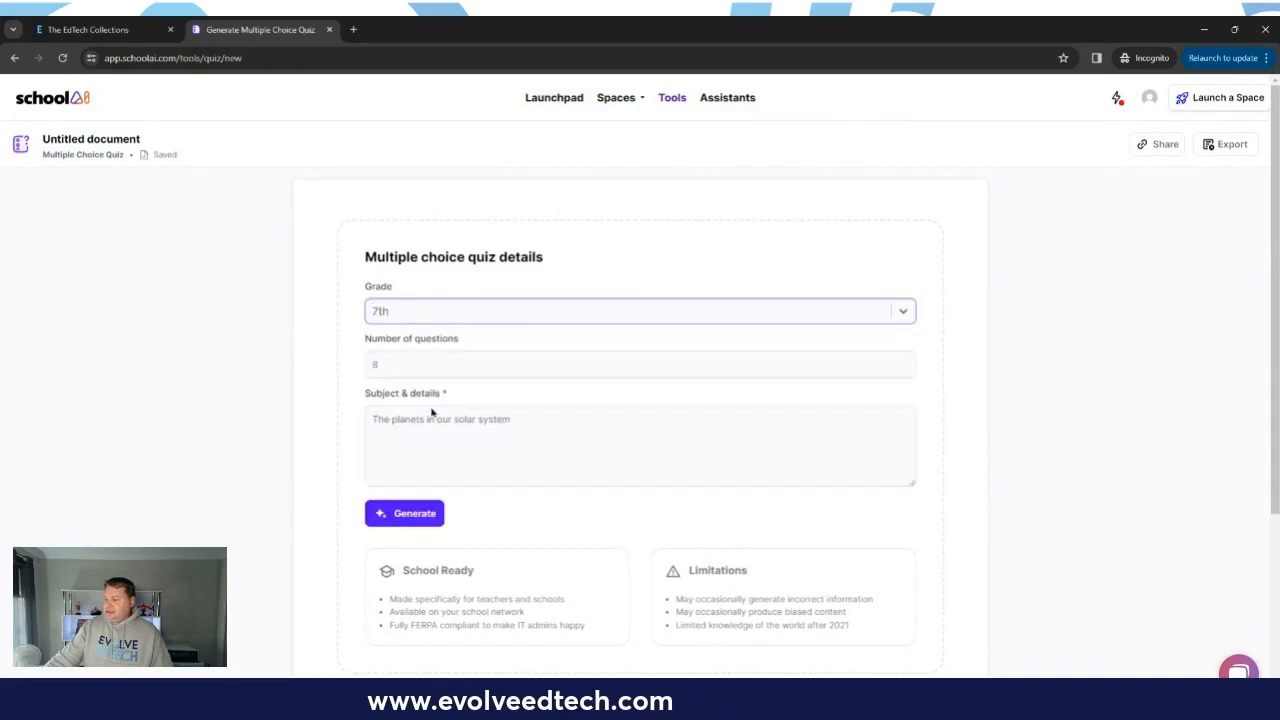
pyautogui.click(438, 365)
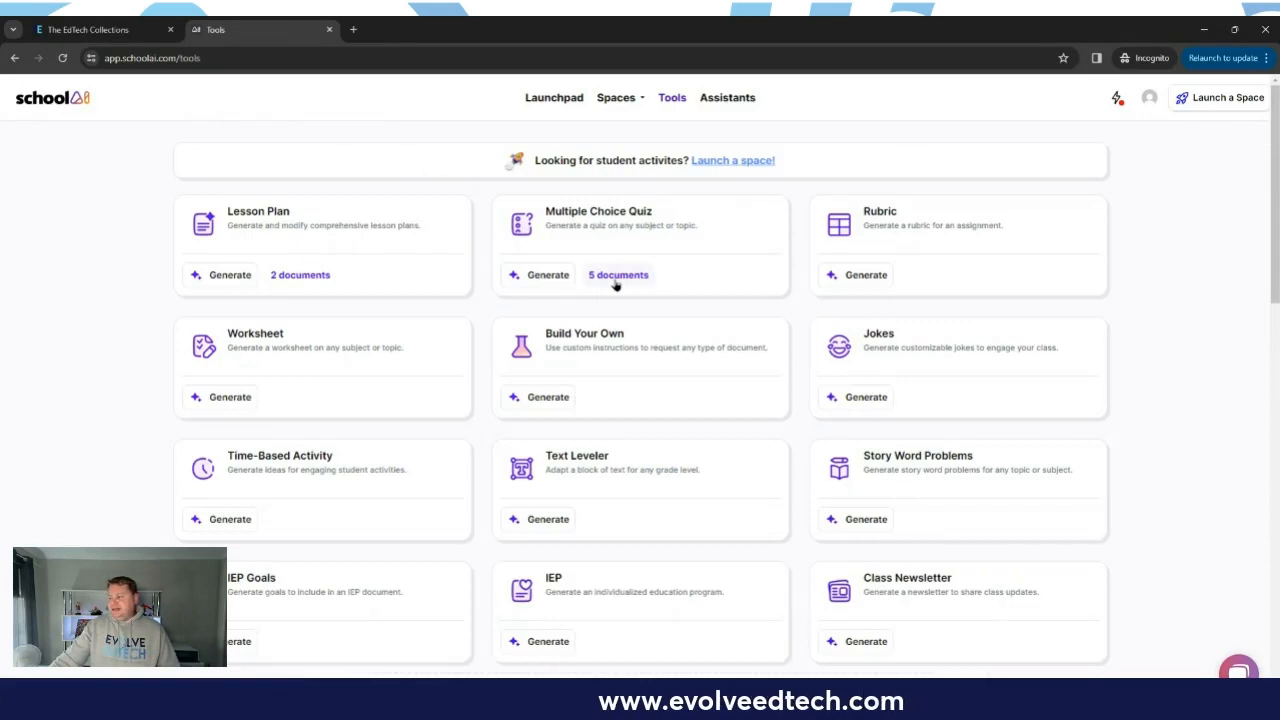
# Step: View the list of saved multiple choice quiz documents and return to the tools overview
pyautogui.click(615, 280)
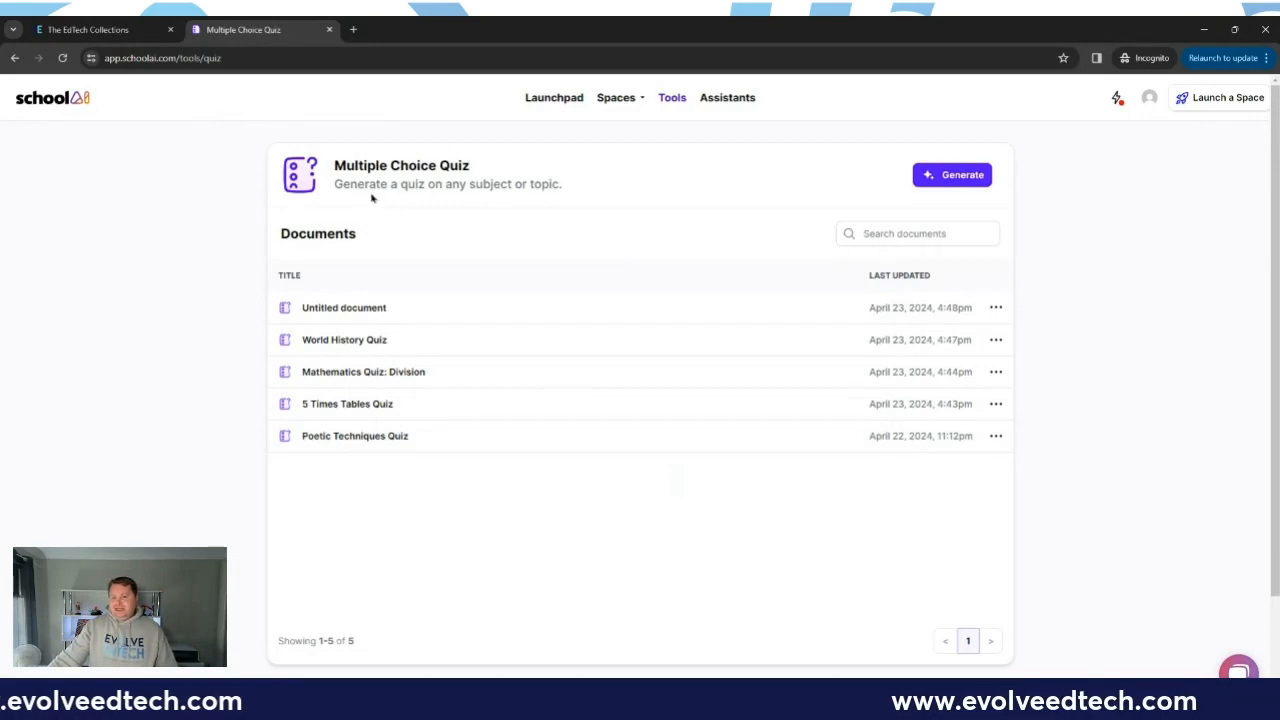
pyautogui.click(670, 100)
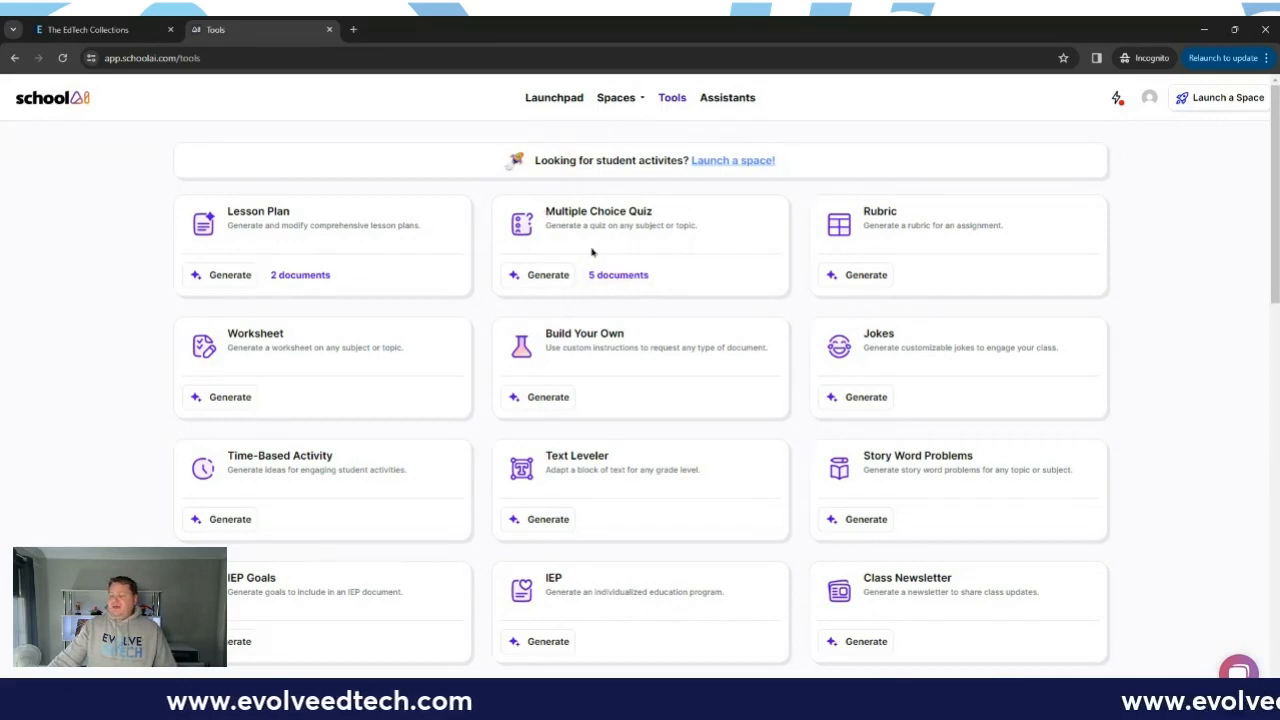
# Step: Open the saved Poetic Techniques Quiz from the multiple choice quiz documents and read through its questions
pyautogui.click(612, 278)
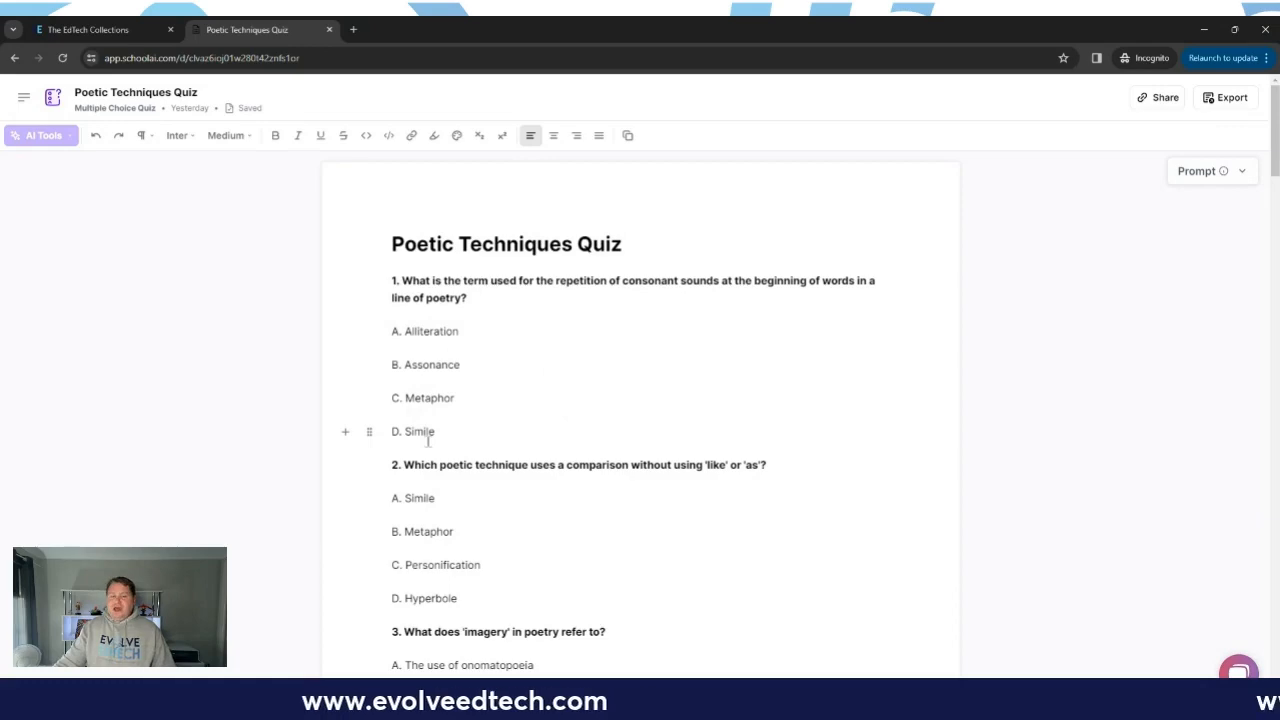
pyautogui.scroll(-6, 428, 442)
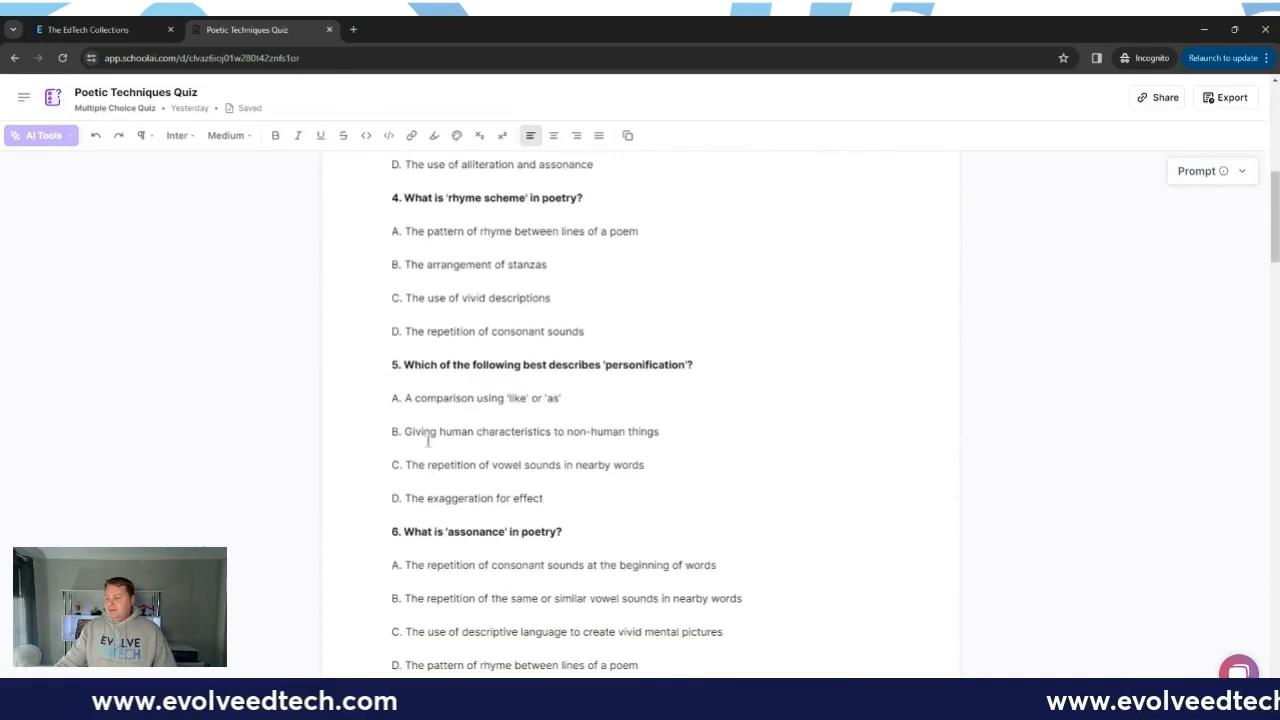
pyautogui.scroll(-6, 428, 442)
# Step: Examine the Poetic Techniques Quiz's prompt and remaining questions, and return to the tools overview
pyautogui.click(1240, 172)
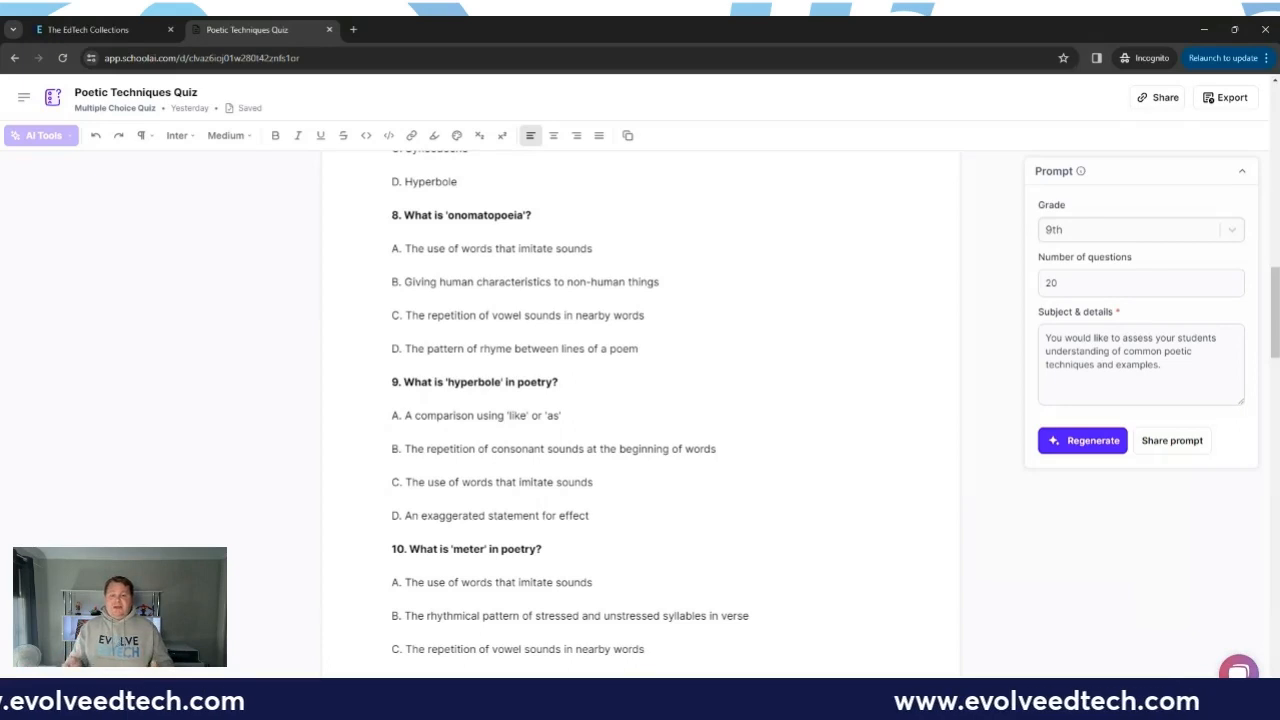
pyautogui.scroll(-16, 640, 415)
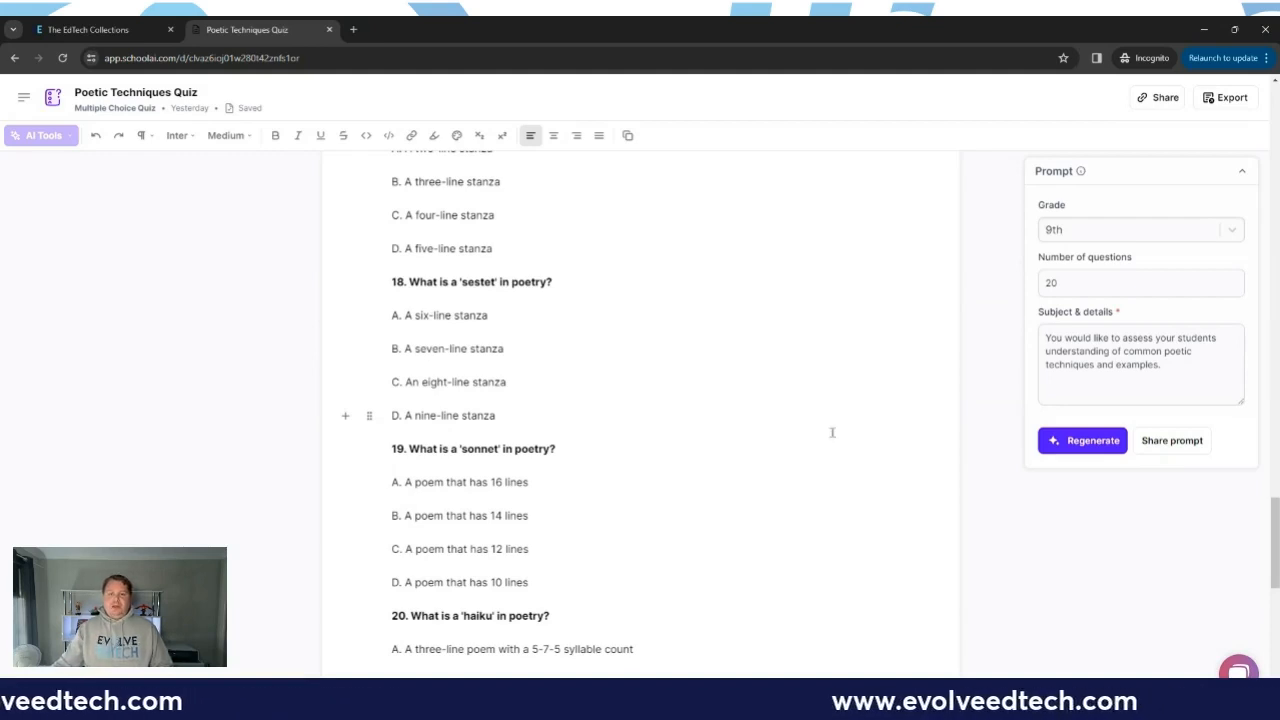
pyautogui.click(21, 97)
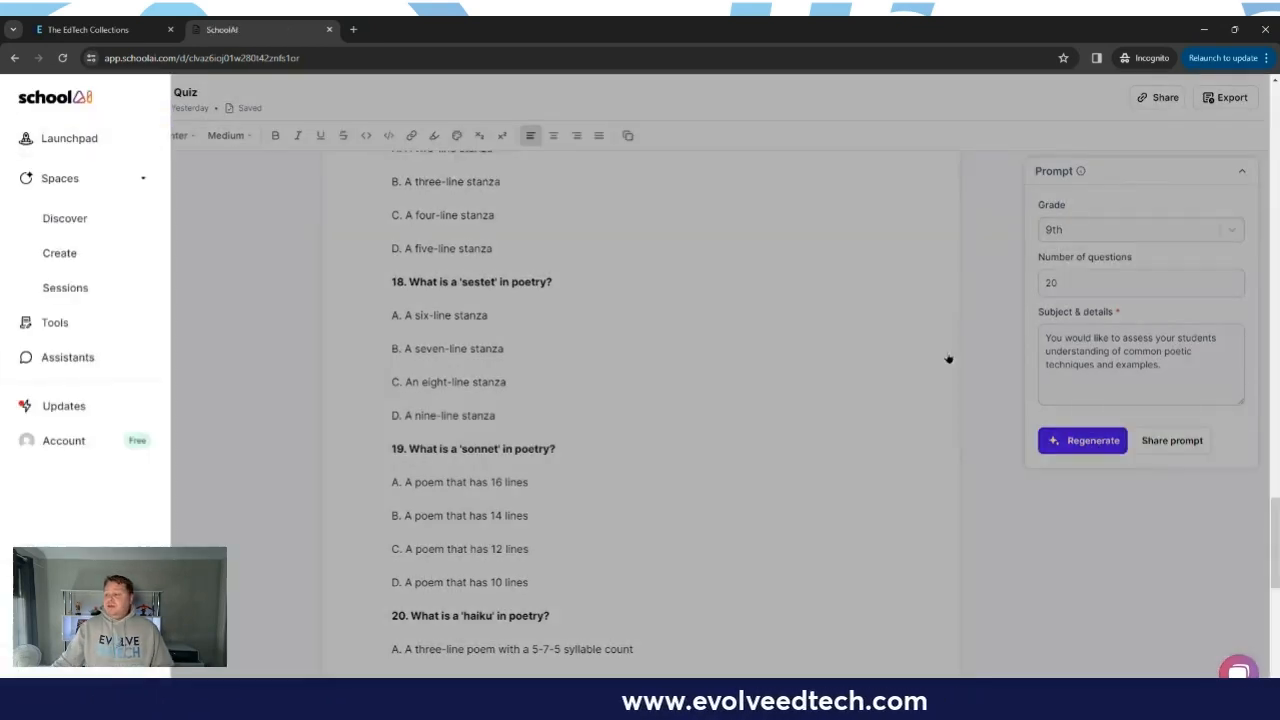
pyautogui.click(55, 321)
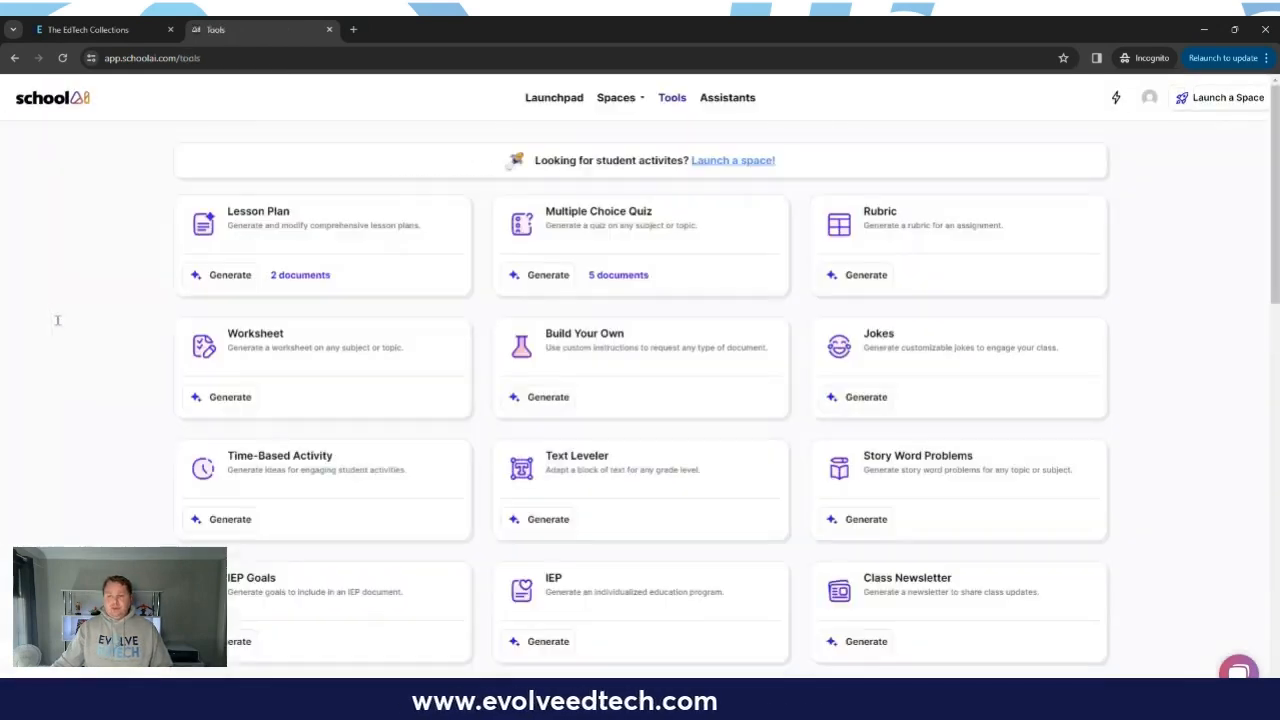